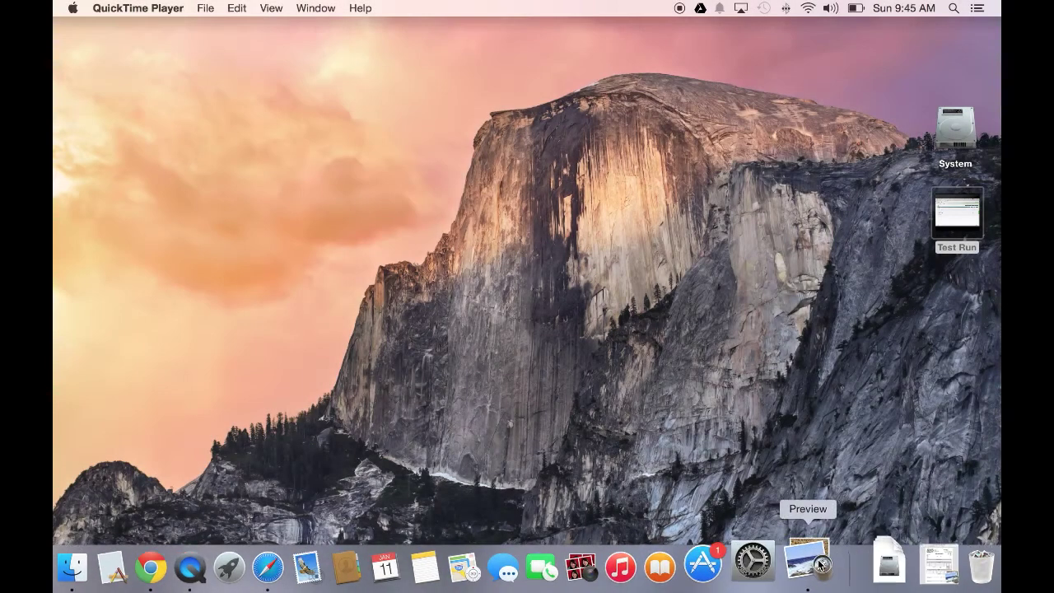
Restore Work Order Page 1.pdf in Preview, then switch to the GoFormz home page in Chrome.
click(811, 566)
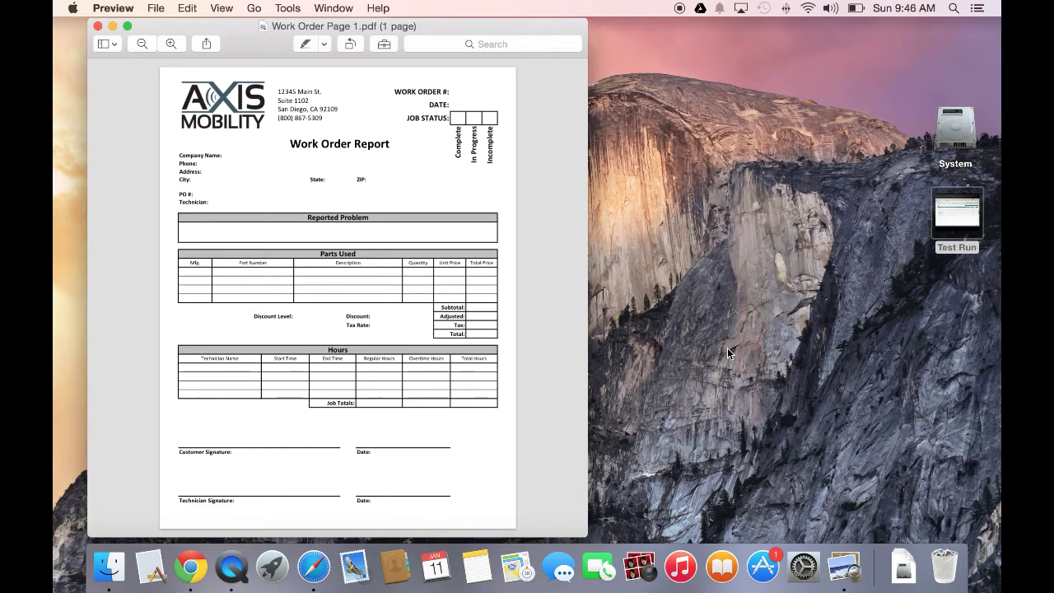
key(ctrl+Right)
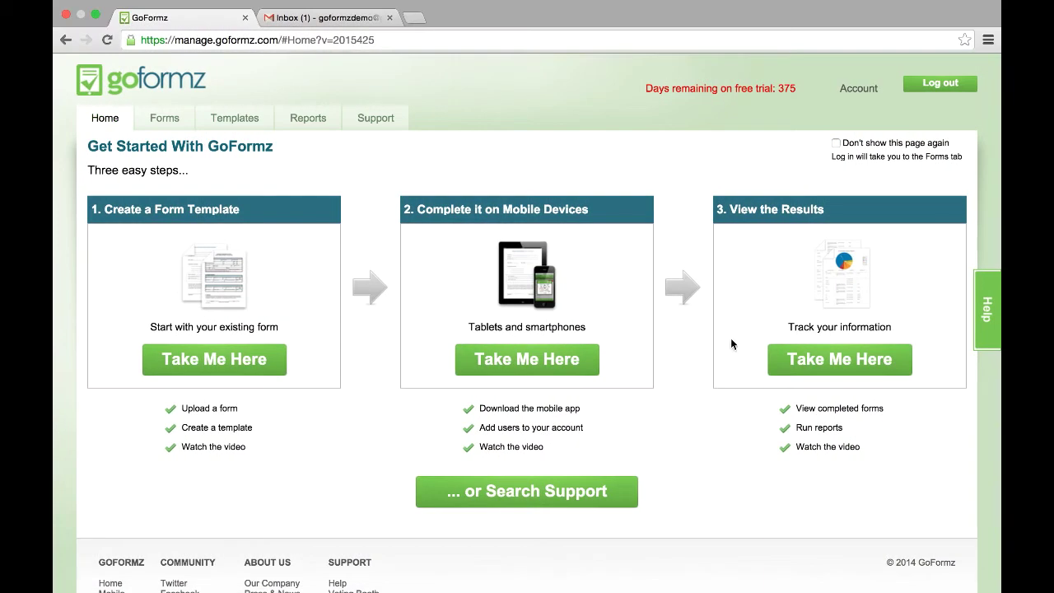
Create template 'Work Order Report' from Google Drive's Work Order PDF/Work Order Page 1.pdf.
click(234, 122)
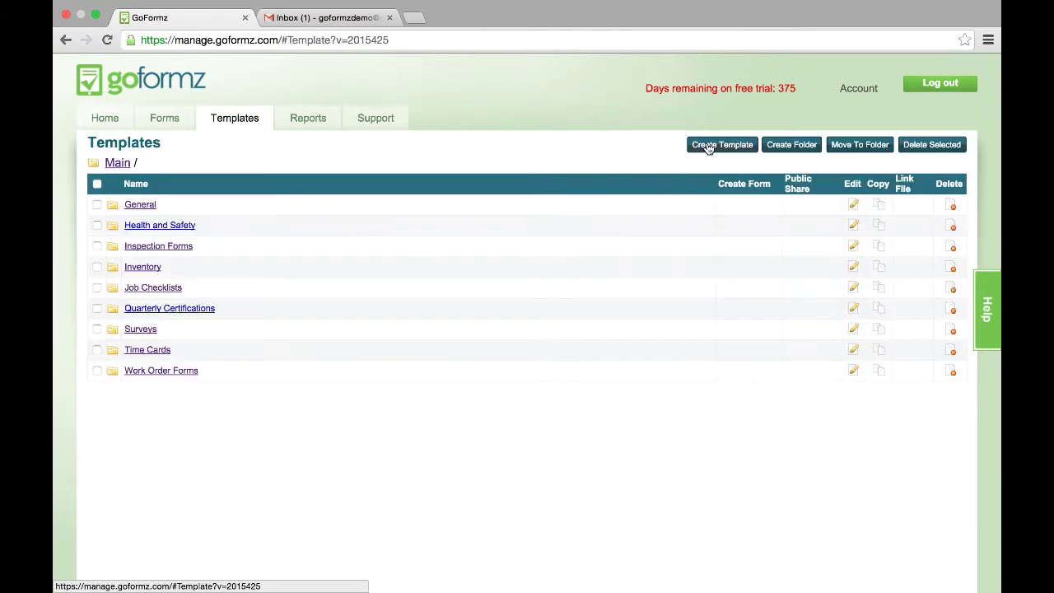
click(707, 148)
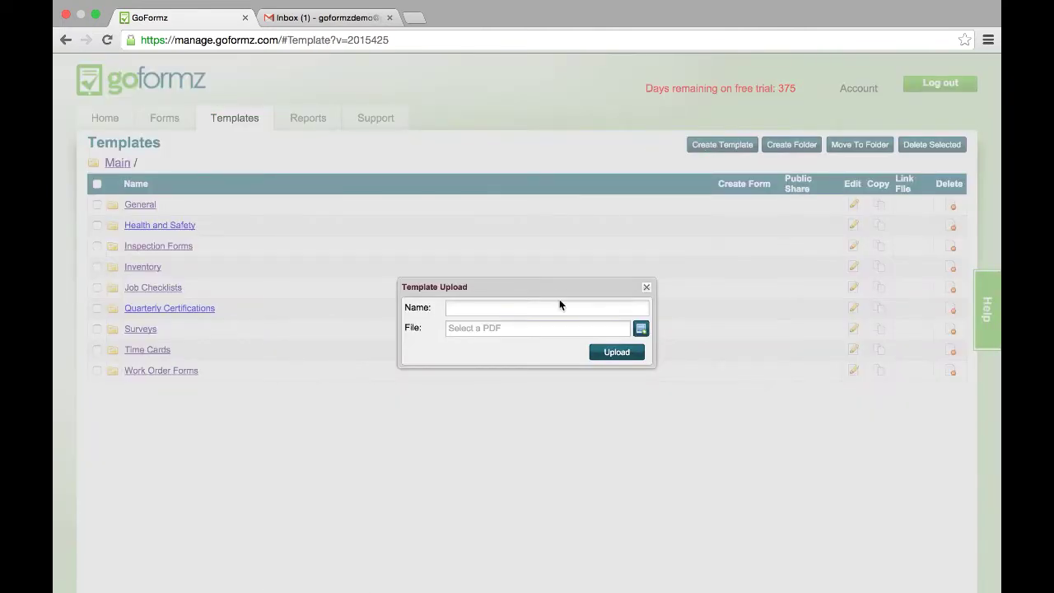
click(641, 328)
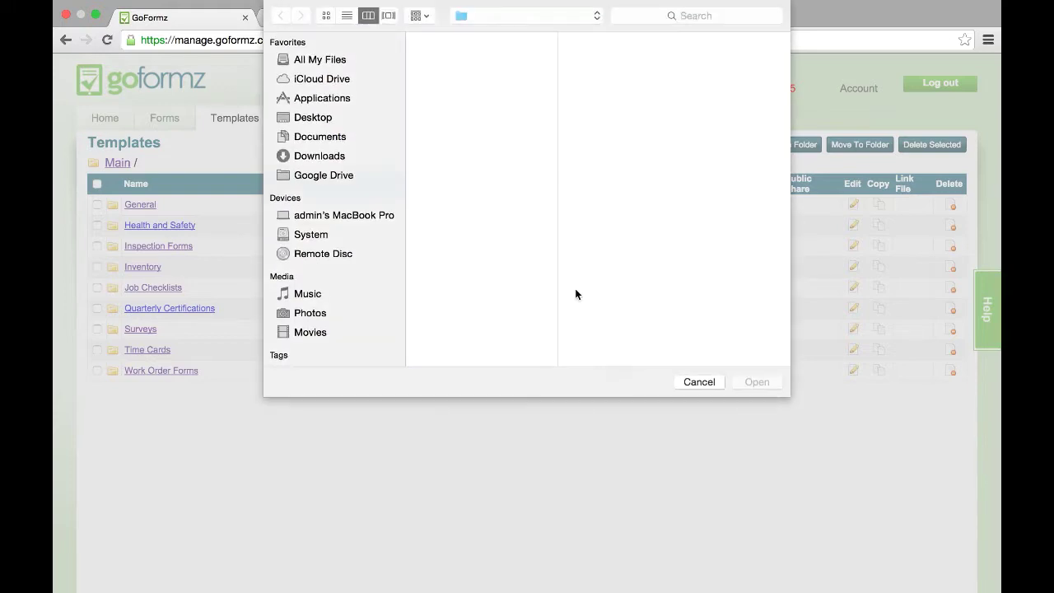
click(337, 175)
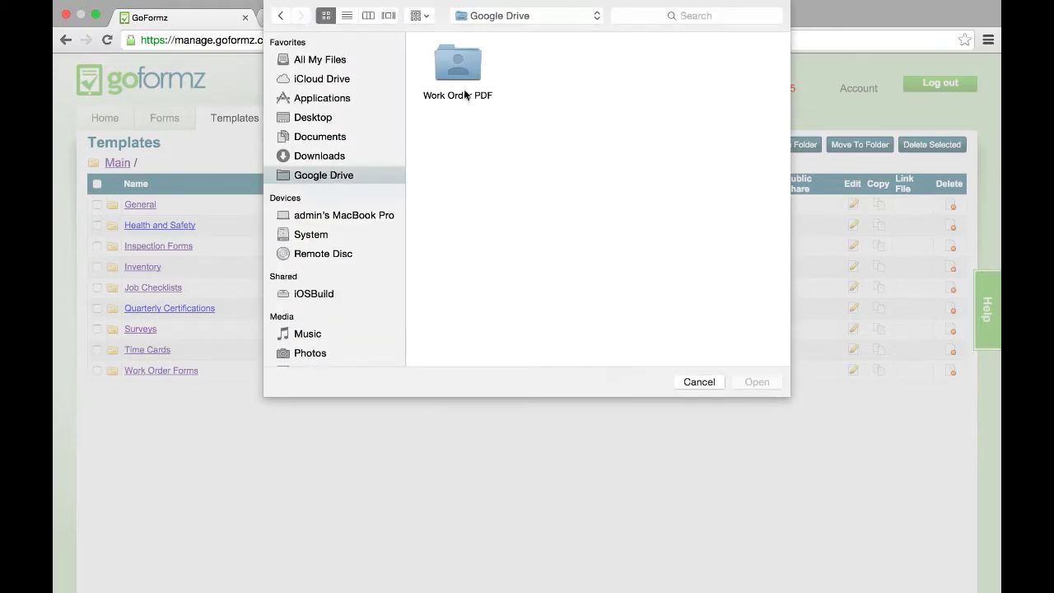
click(464, 70)
double_click(466, 68)
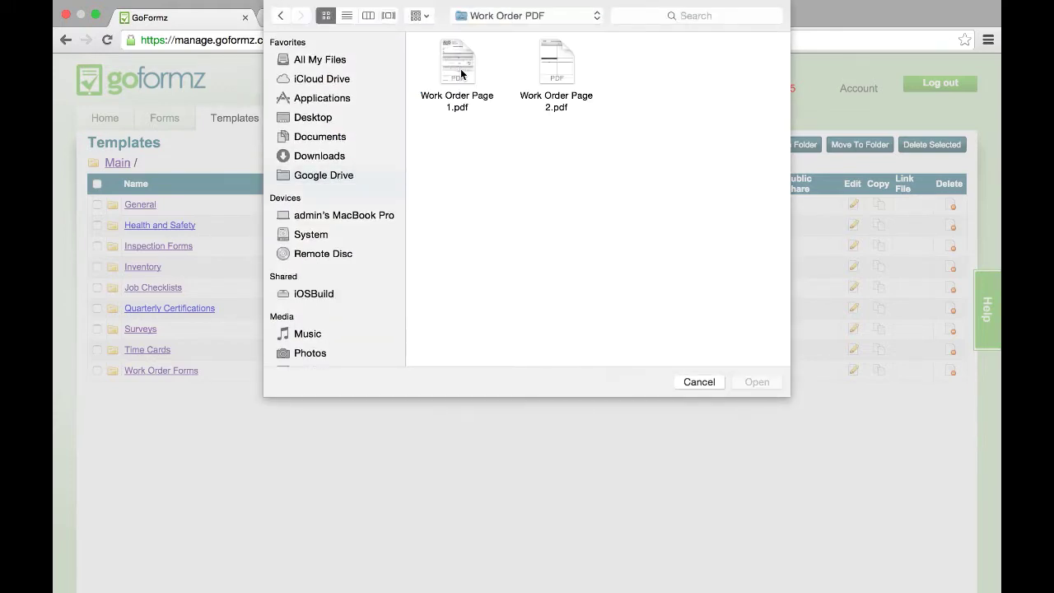
double_click(461, 73)
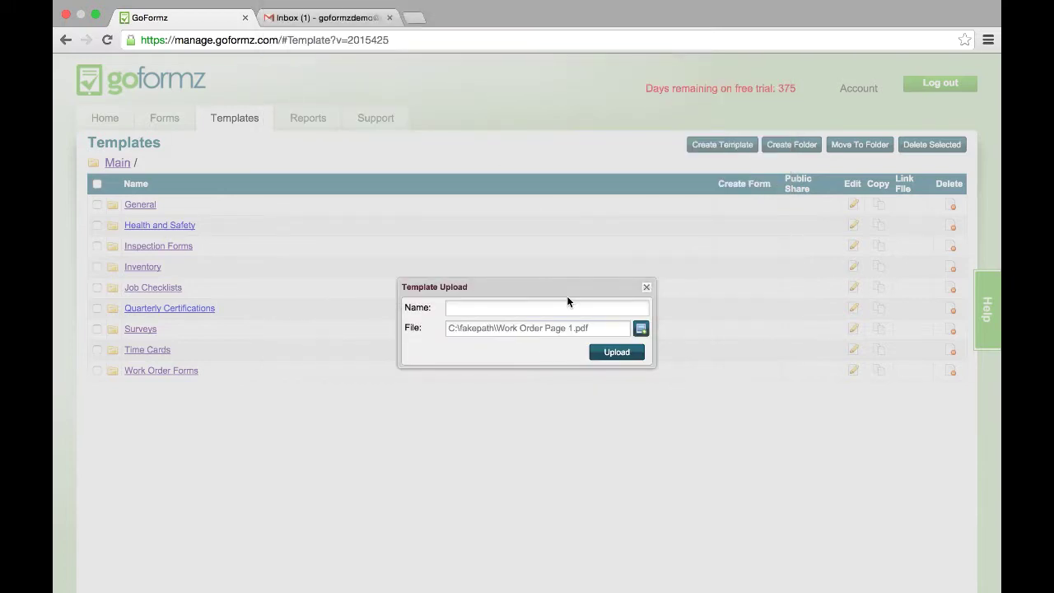
click(571, 304)
text(Work Order Report)
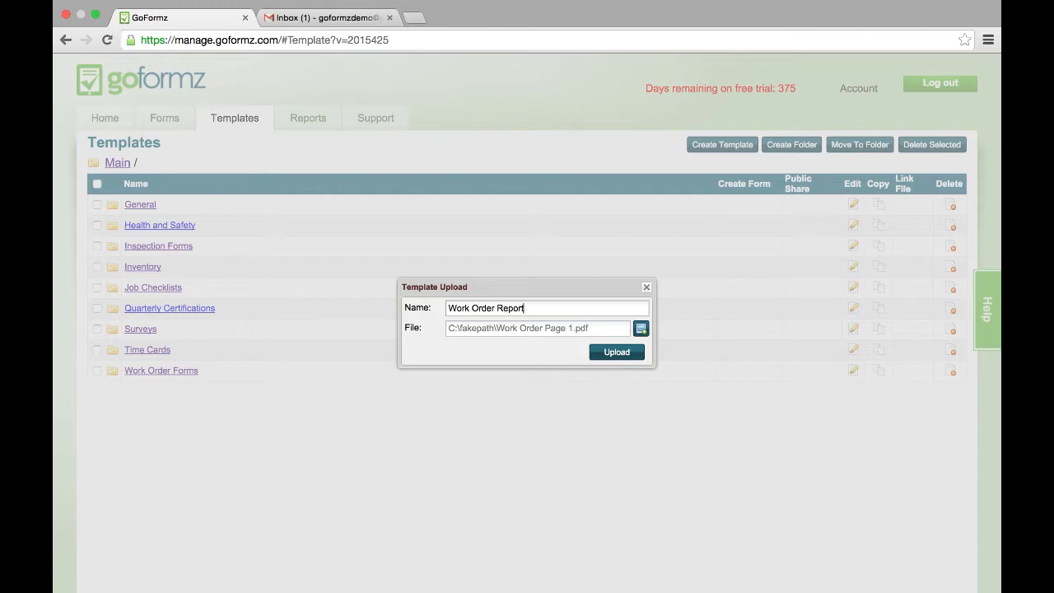
click(630, 352)
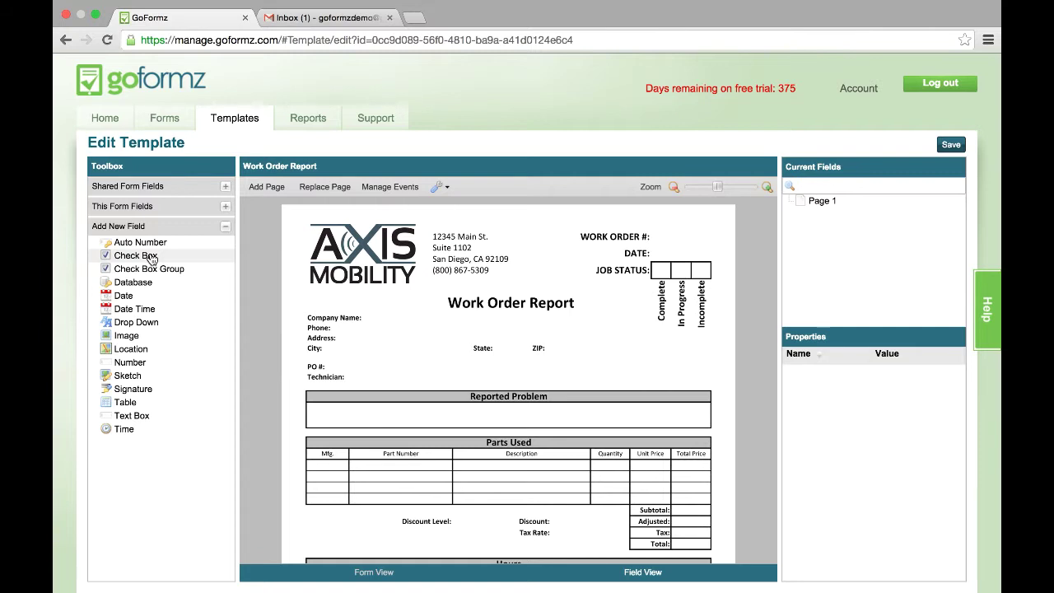
Add a Complete check box, a widened customer signature field, and a date field beside it.
drag(151, 258, 664, 285)
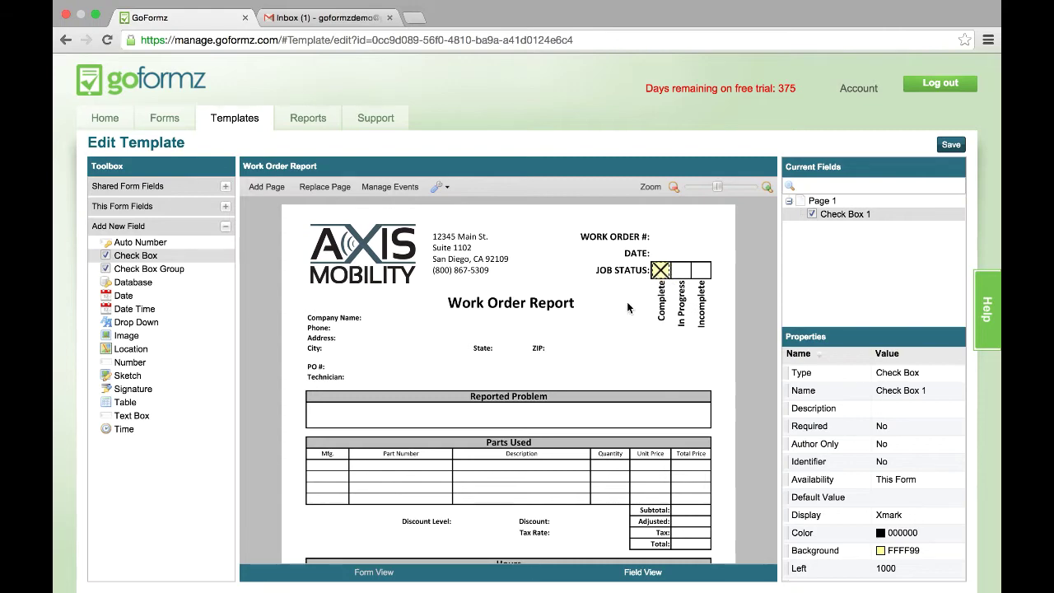
scroll(617, 317, down, 5)
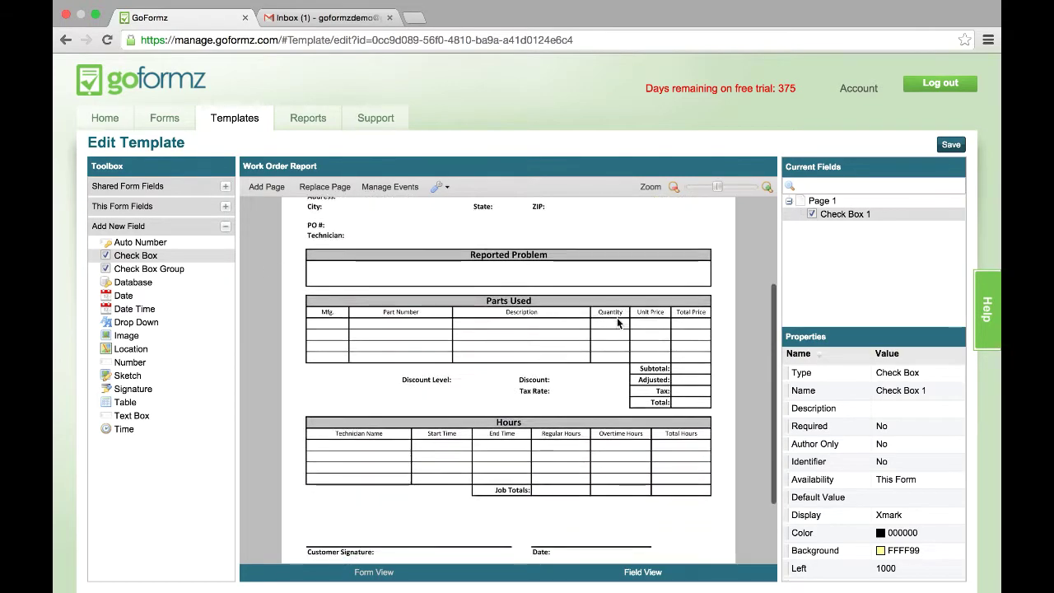
mouse_move(153, 397)
mouse_down()
mouse_move(339, 434)
mouse_move(307, 420)
mouse_up()
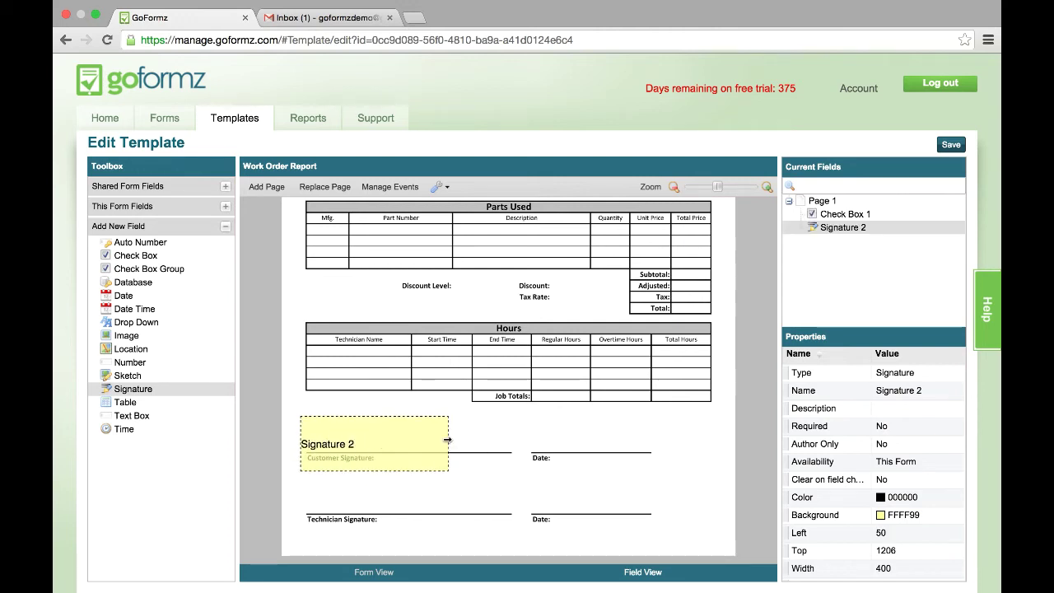
drag(491, 443, 508, 445)
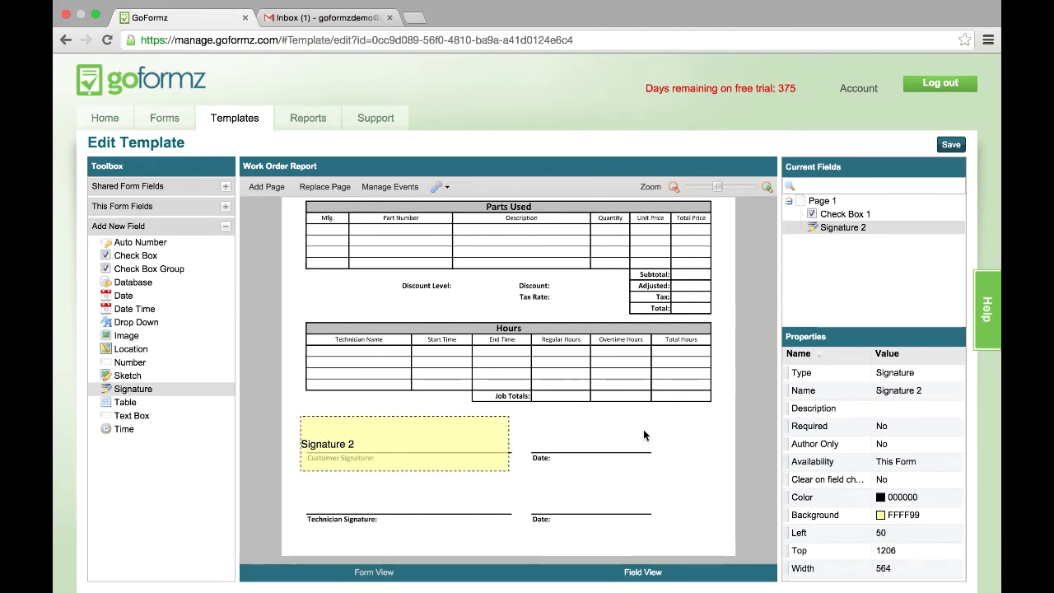
drag(148, 296, 555, 438)
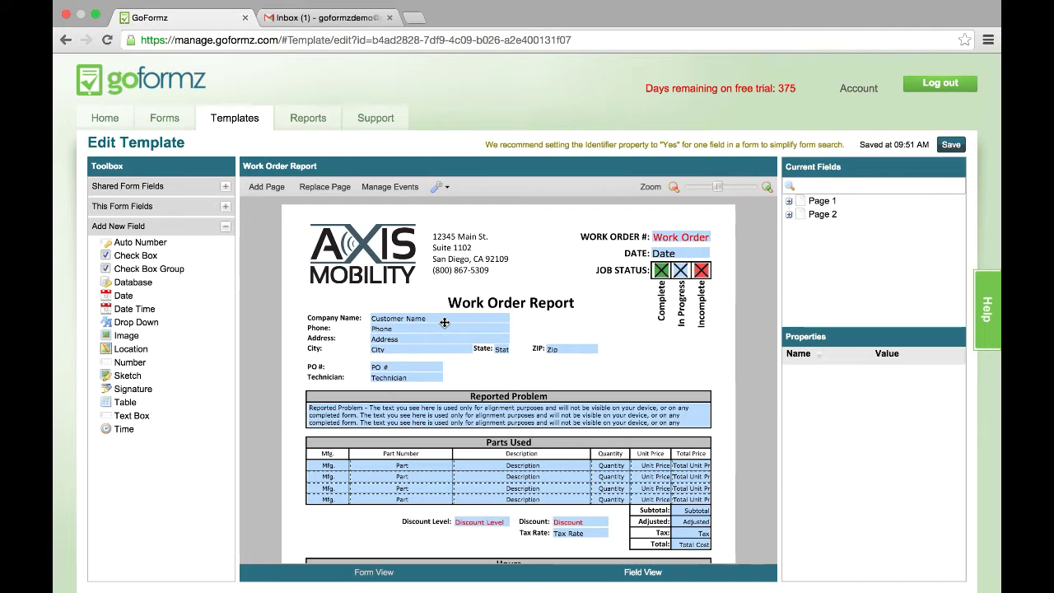
Scroll through both pages of the Work Order Report template to review its fields.
scroll(675, 412, down, 1)
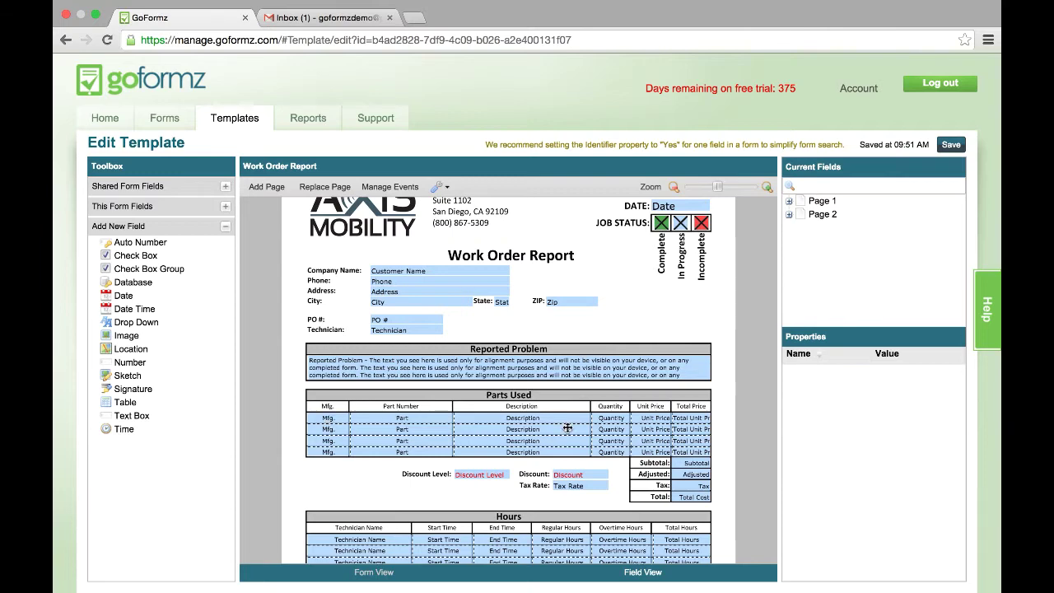
scroll(732, 440, down, 3)
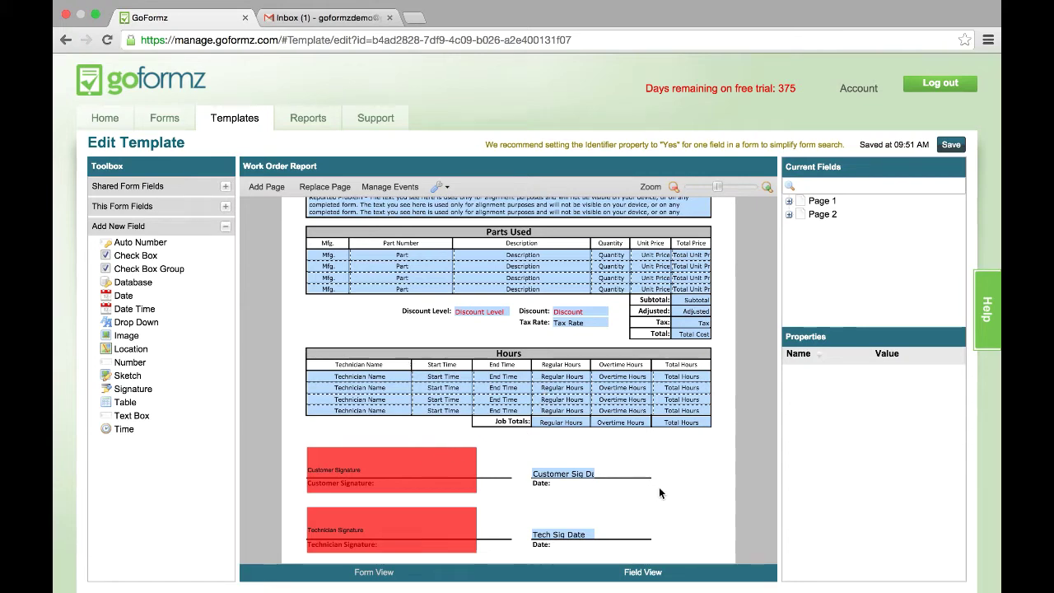
scroll(659, 486, down, 4)
scroll(663, 487, down, 4)
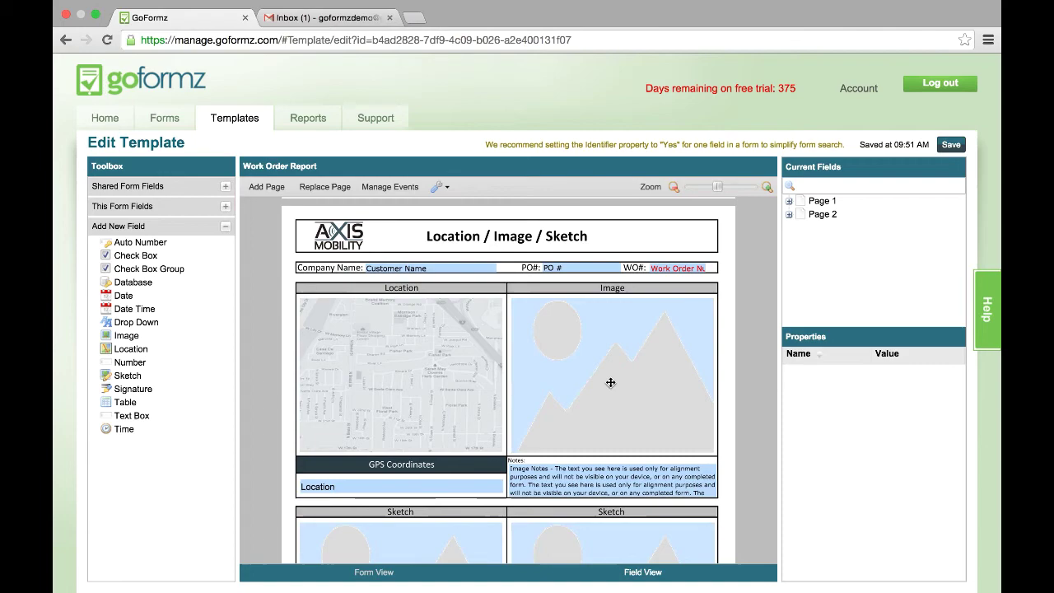
scroll(610, 382, down, 6)
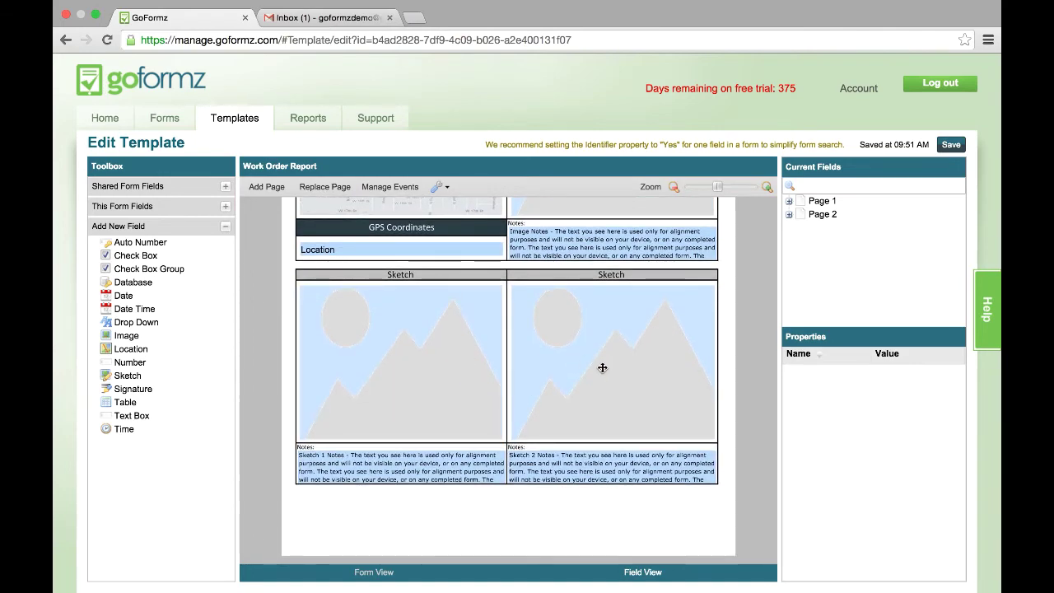
scroll(603, 369, up, 3)
scroll(604, 370, up, 15)
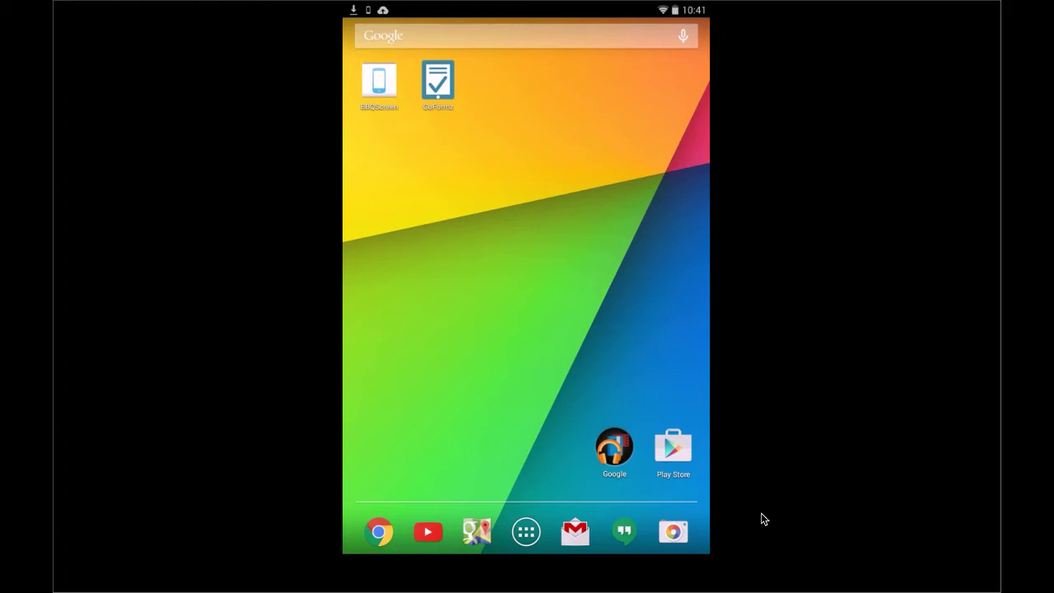
Launch GoFormz and start a new form from the Work Order Report template in Main Folder.
click(442, 81)
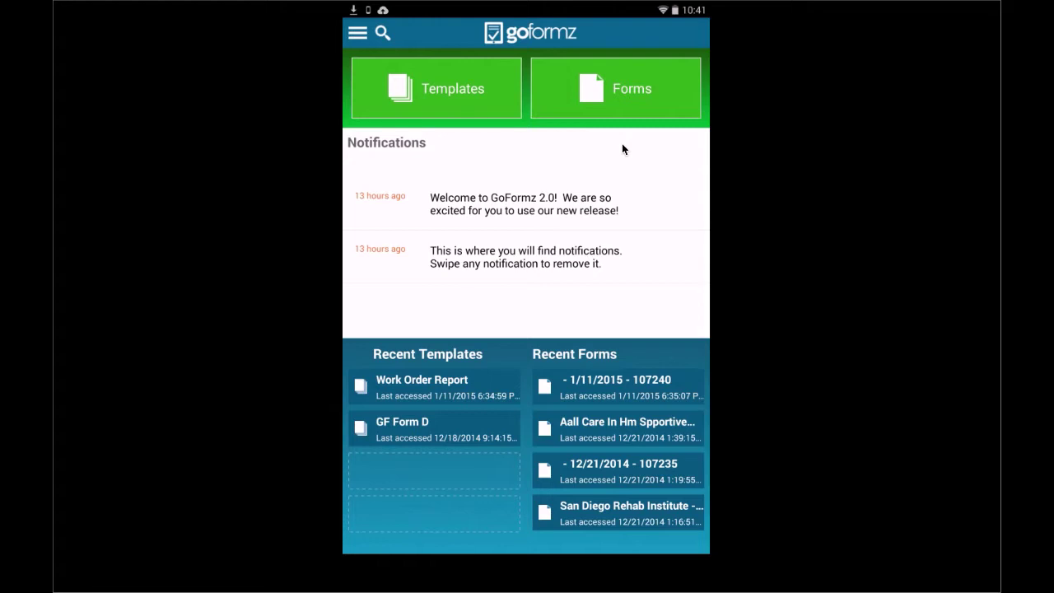
click(463, 89)
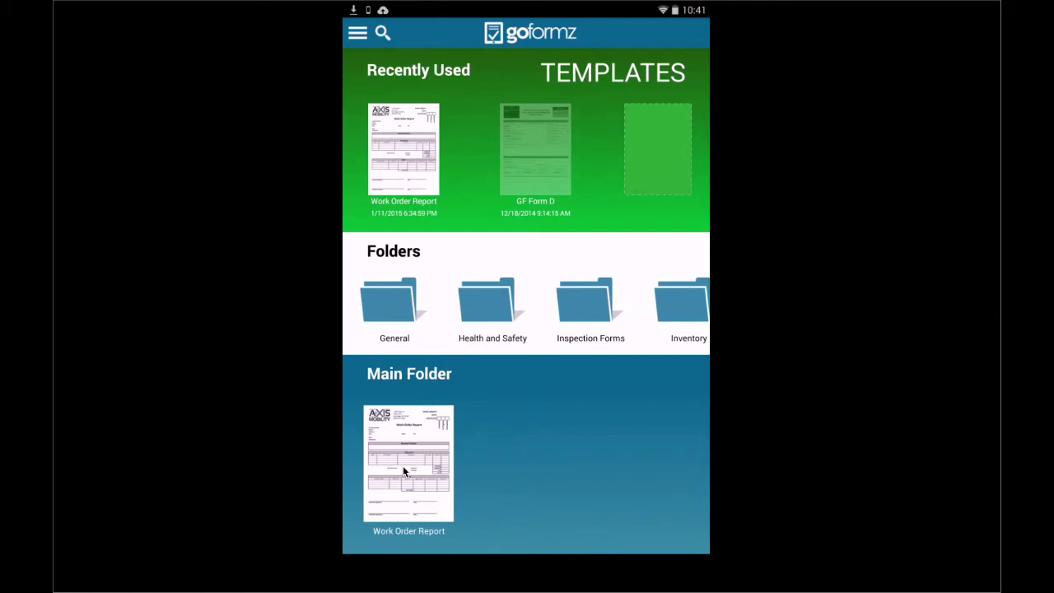
click(411, 511)
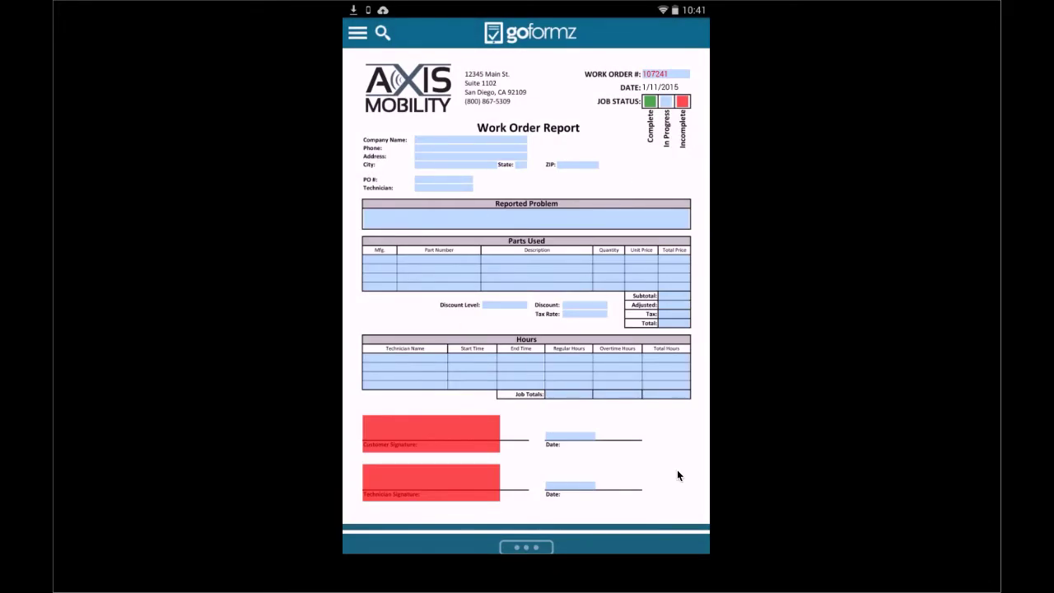
Cycle job status through In Progress and Incomplete to Complete, then open the Company Name list.
mouse_move(677, 475)
mouse_down()
mouse_move(677, 321)
mouse_move(688, 503)
mouse_up()
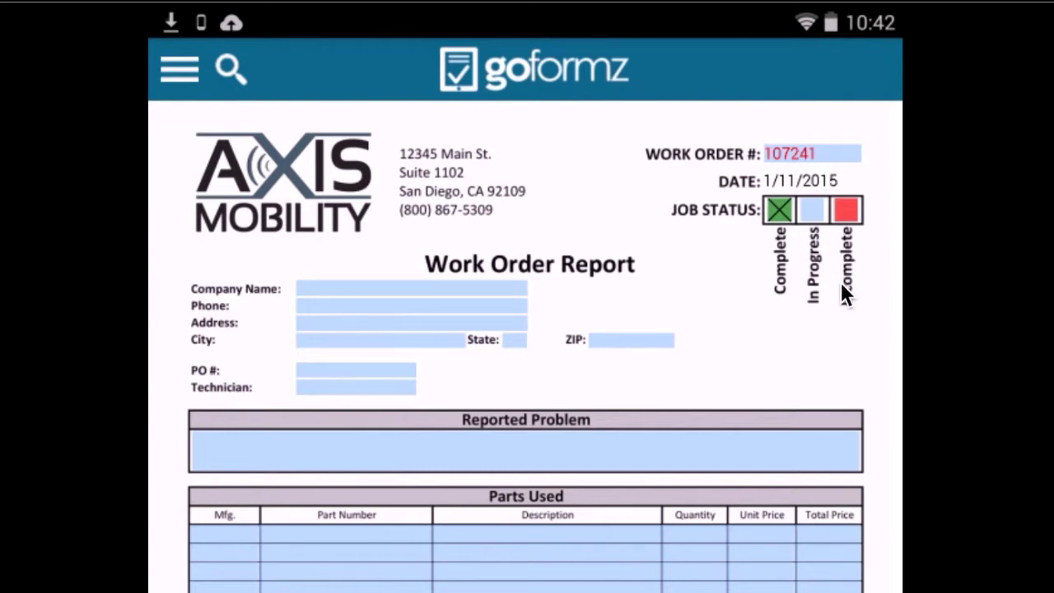
click(812, 211)
click(849, 209)
click(775, 207)
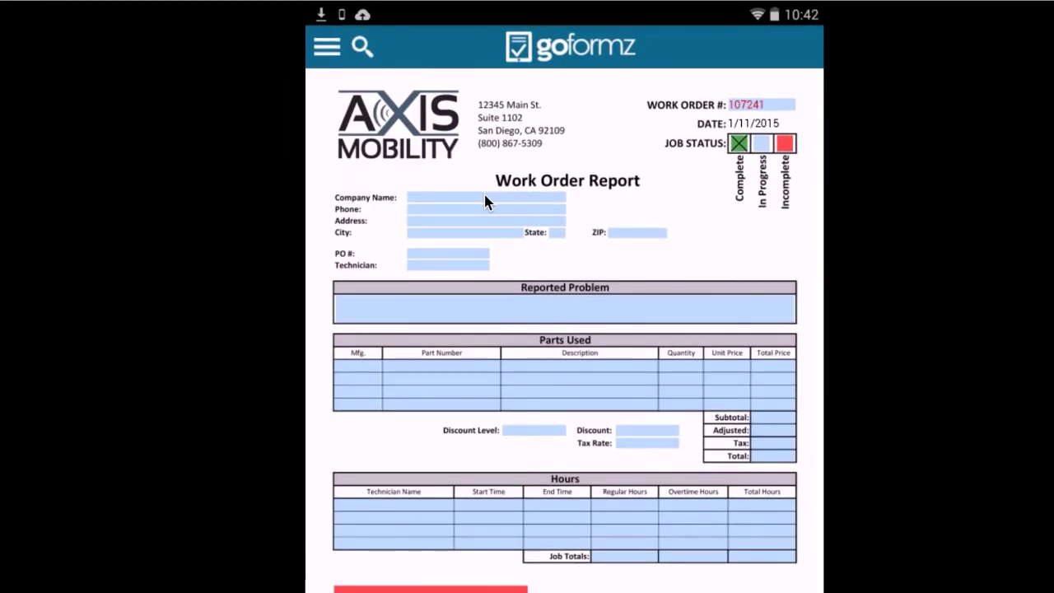
click(484, 197)
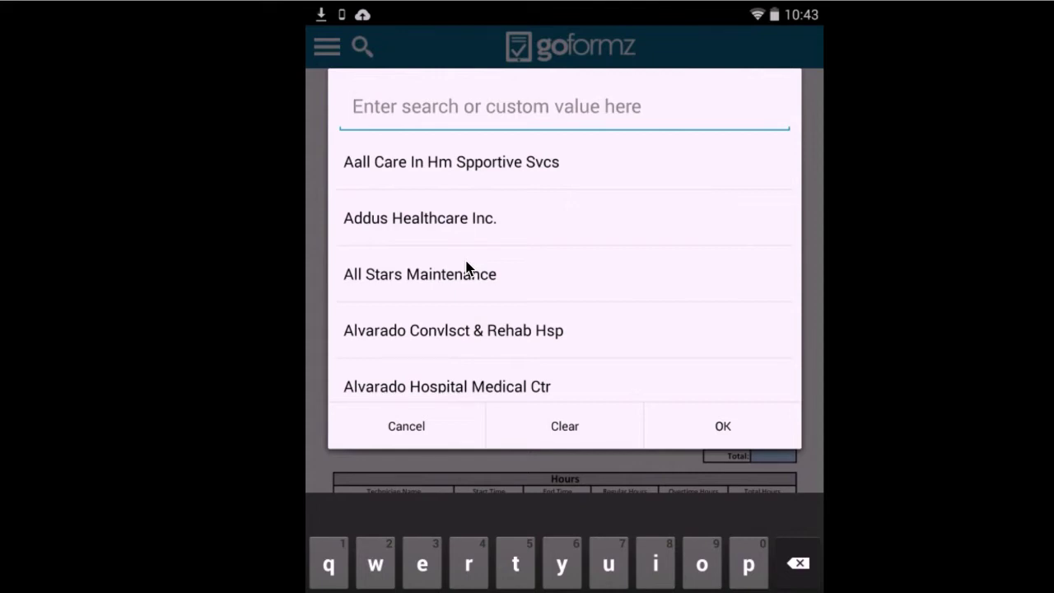
Search 'san d' and select San Diego Homecare as the Company Name.
text(san)
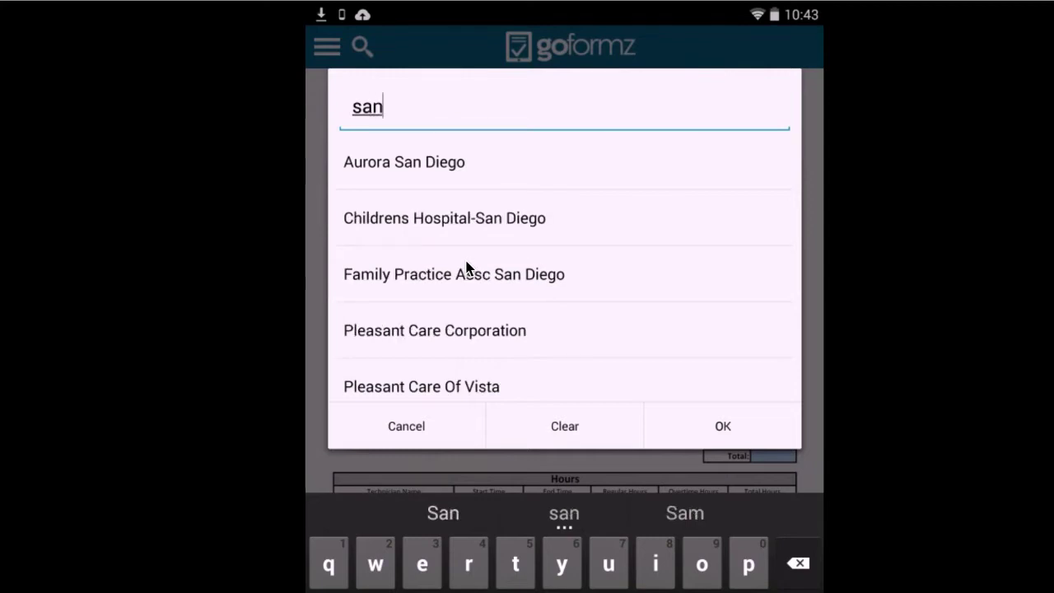
text( d)
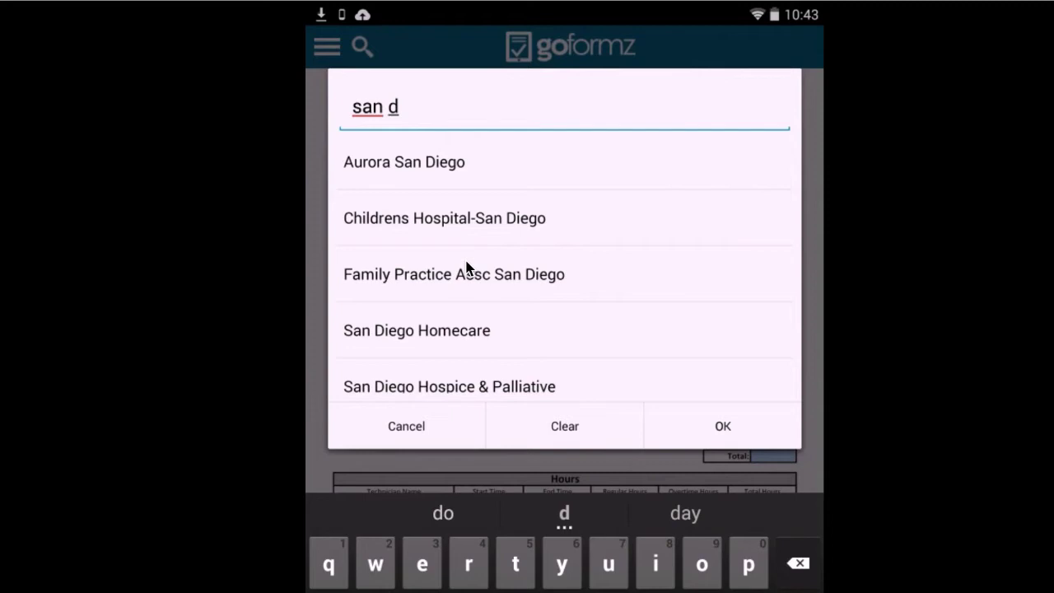
click(428, 329)
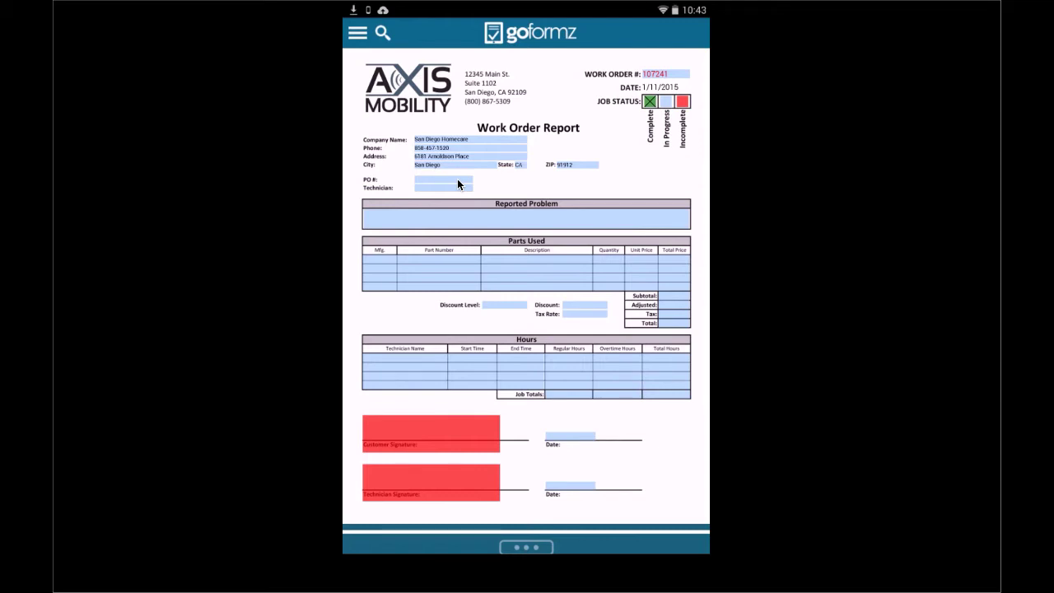
Enter PO # 123456 and assign a technician from the list.
click(458, 180)
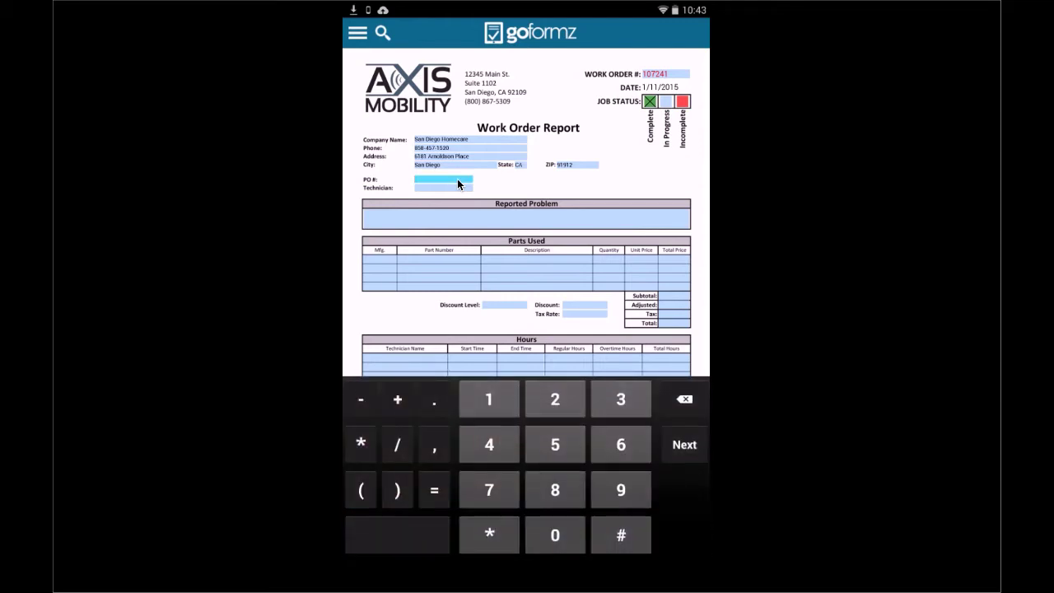
text(123456)
click(451, 188)
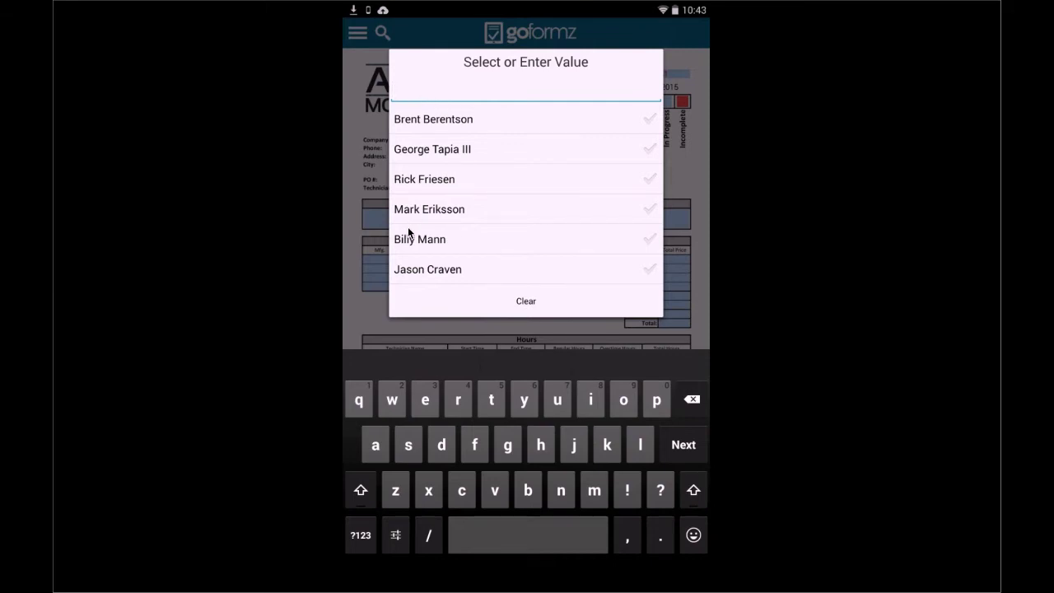
click(413, 180)
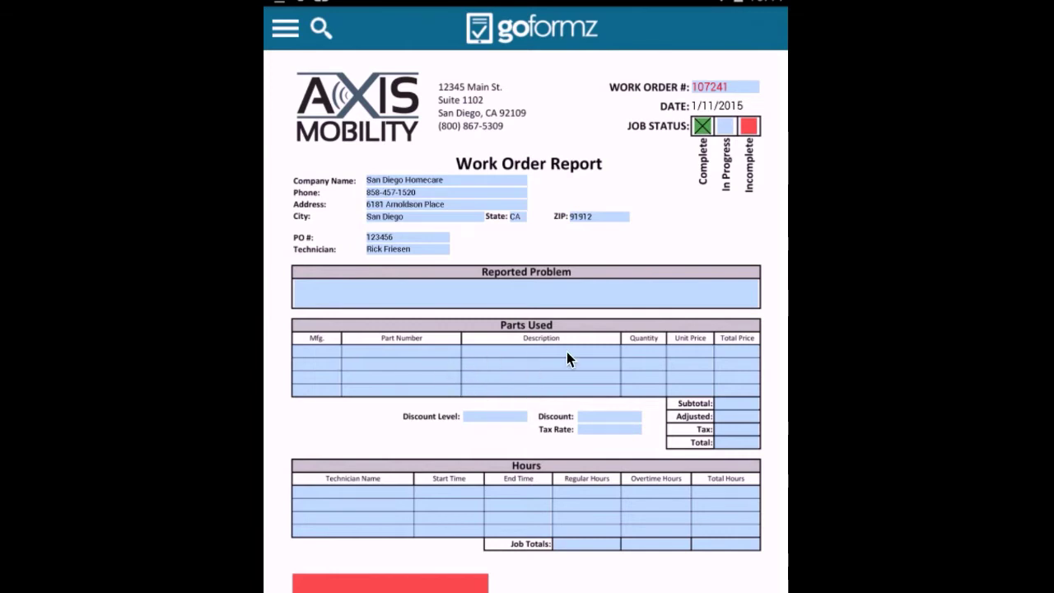
Add first part Cisco CS-AIR-CT5508-12-K9 with quantity 1, totalling $10,995.00.
click(325, 354)
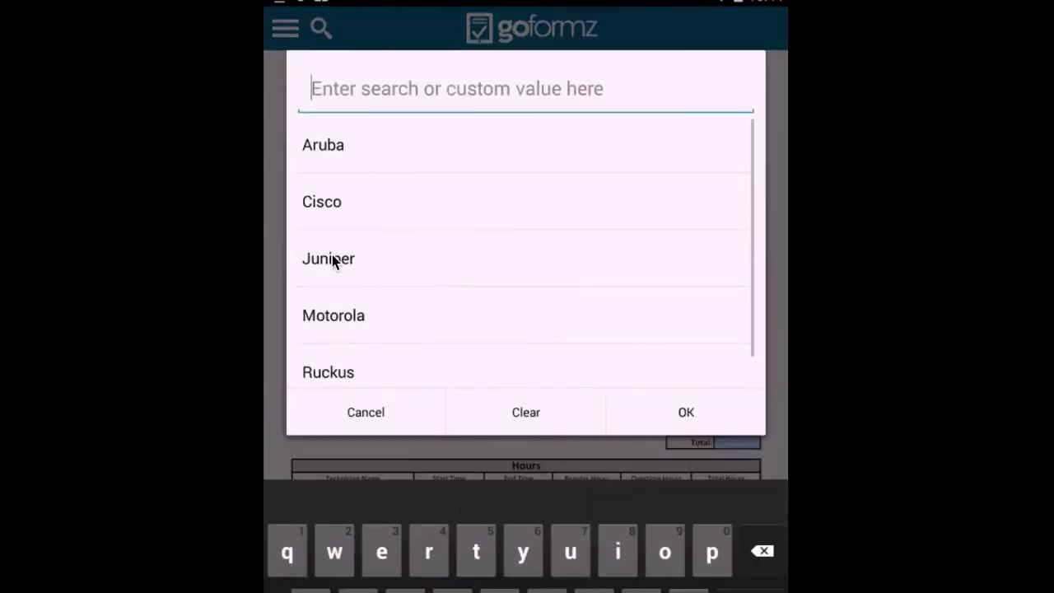
click(322, 206)
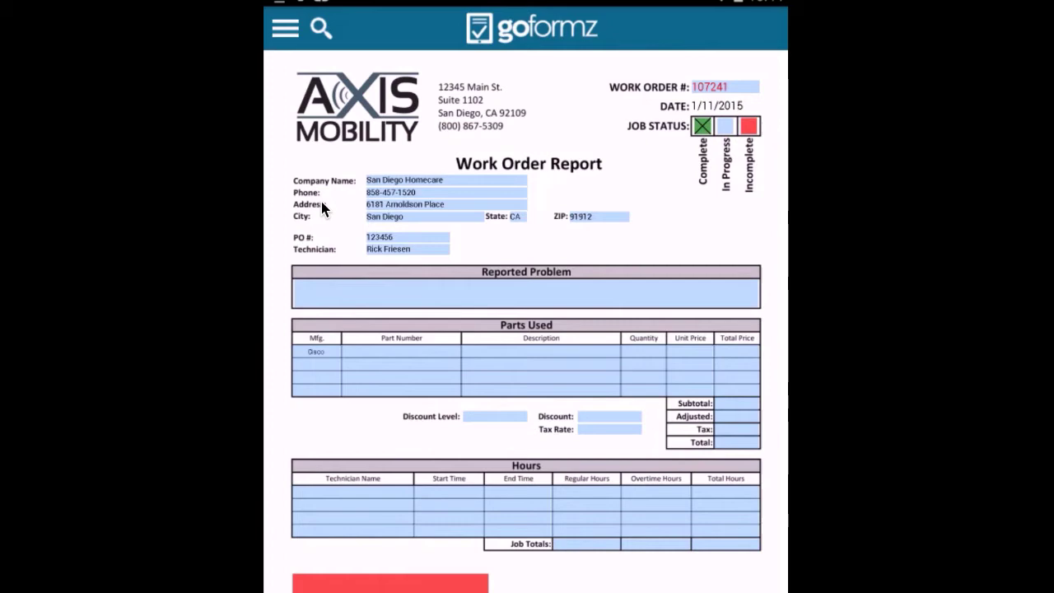
click(386, 349)
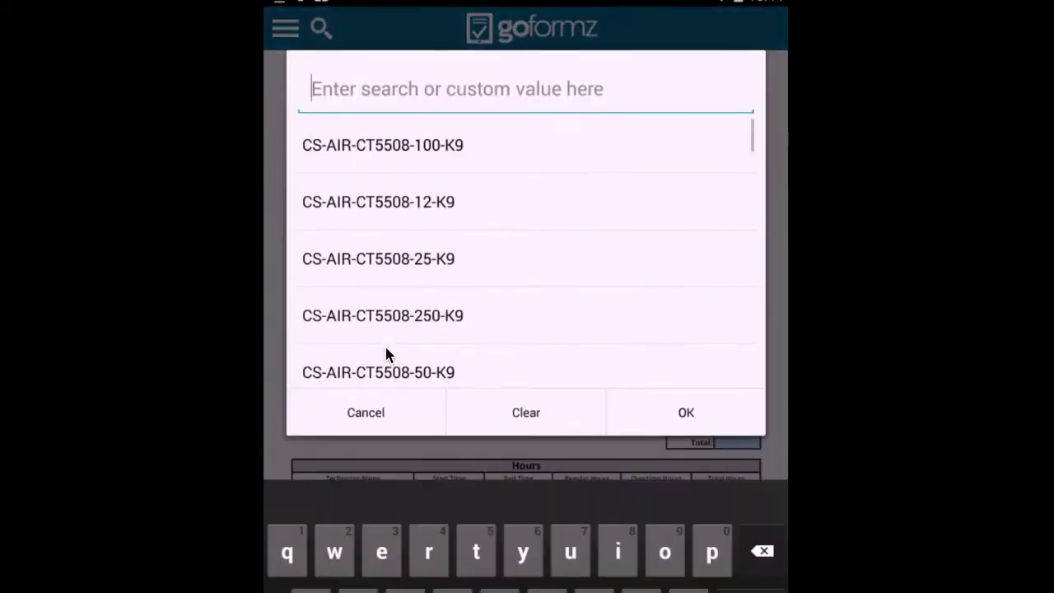
click(380, 209)
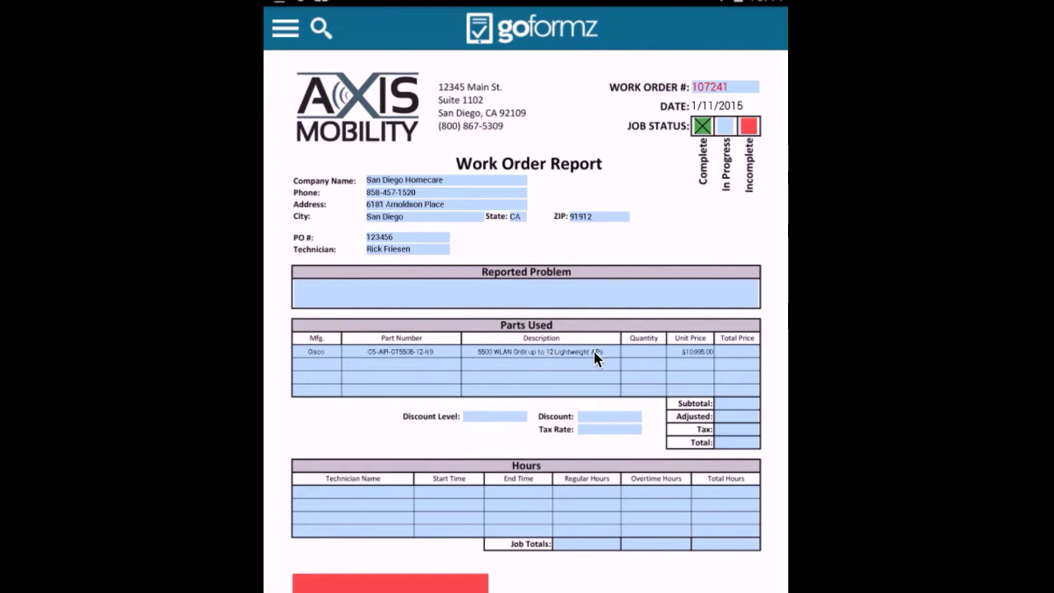
click(649, 351)
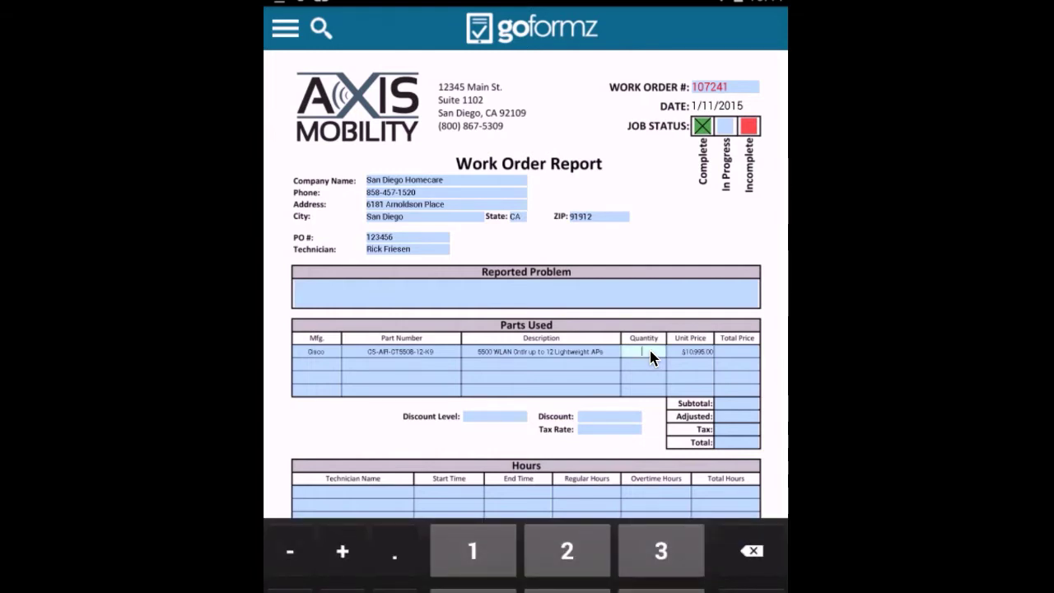
text(1)
click(737, 351)
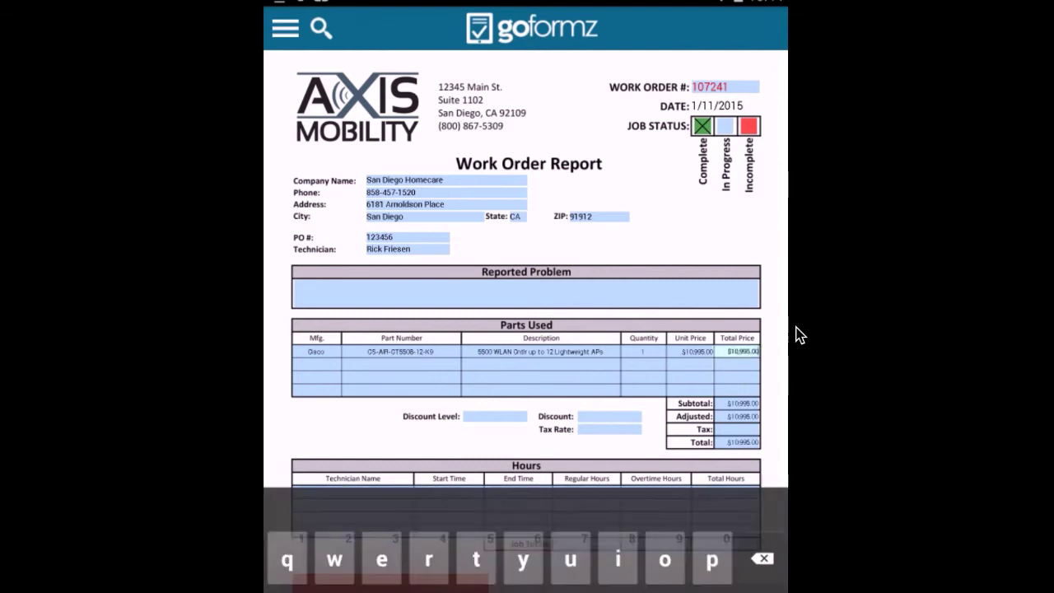
click(776, 384)
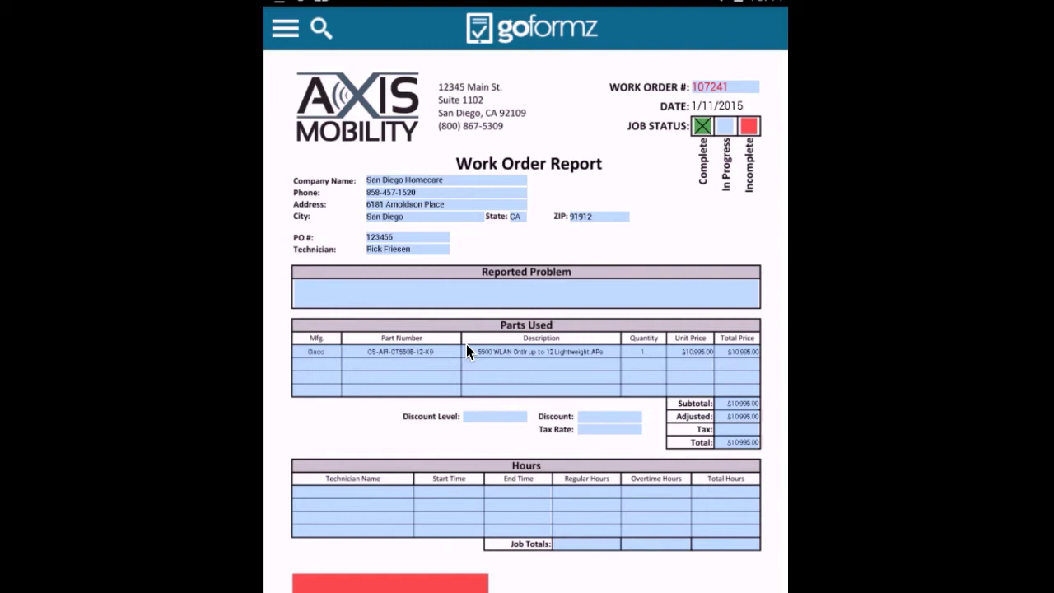
Fill the second part line with Aruba ARB-AIR-ACC1655, quantity 12, for $228.00.
click(315, 365)
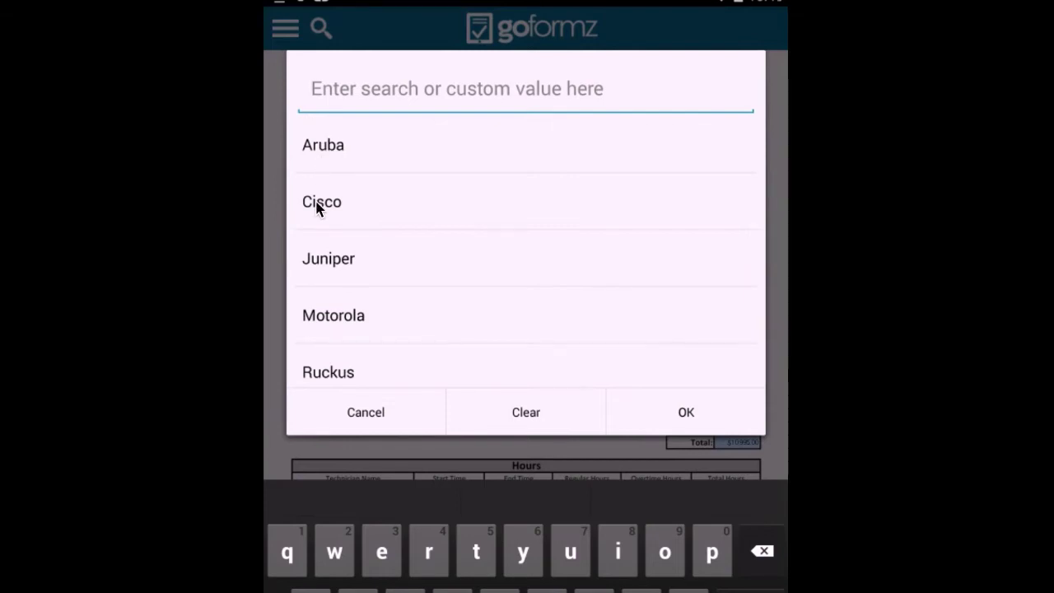
click(324, 147)
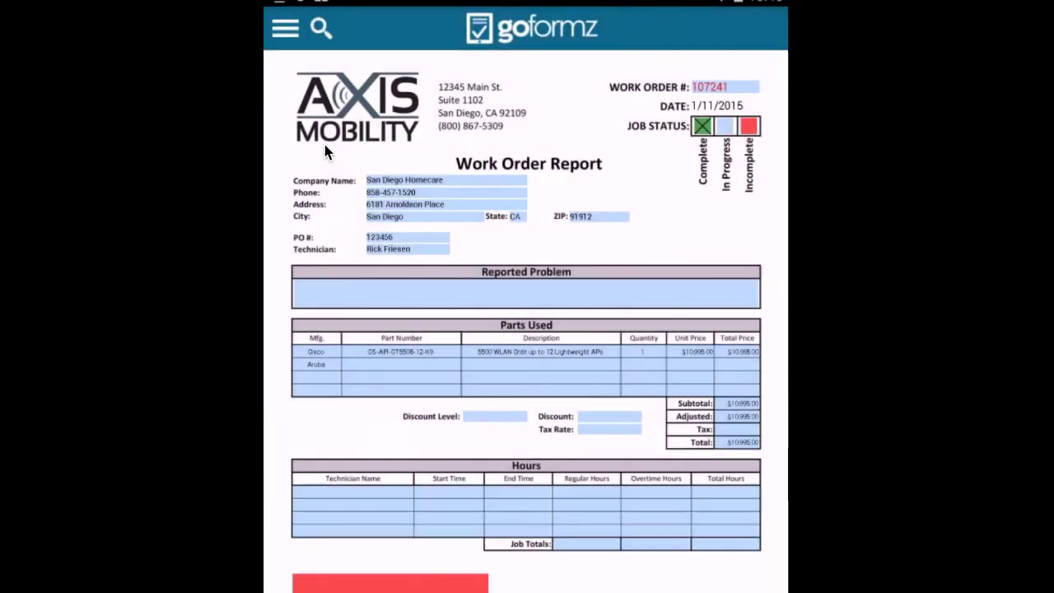
click(380, 365)
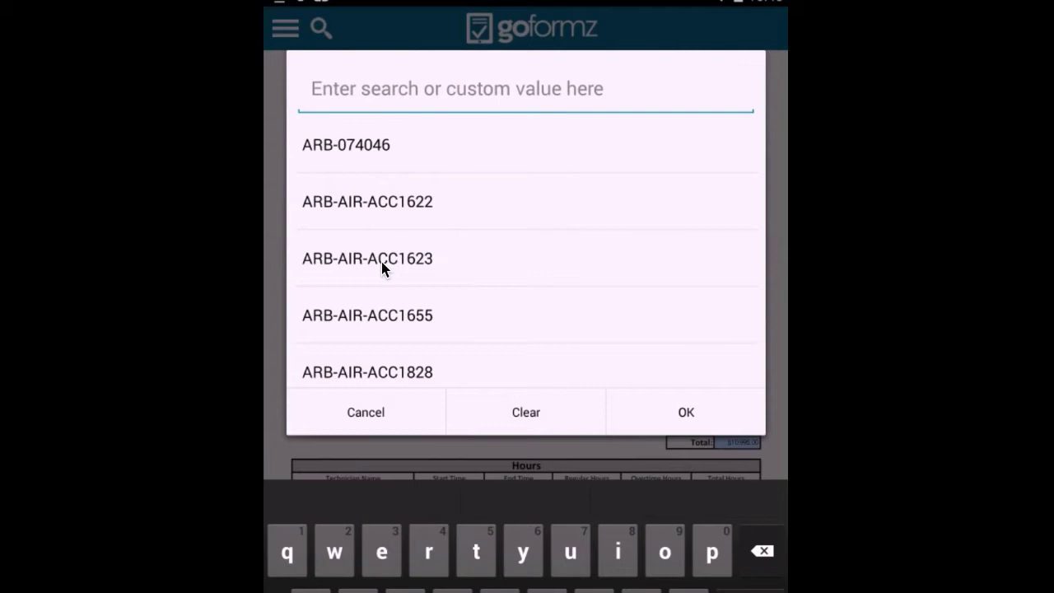
click(372, 322)
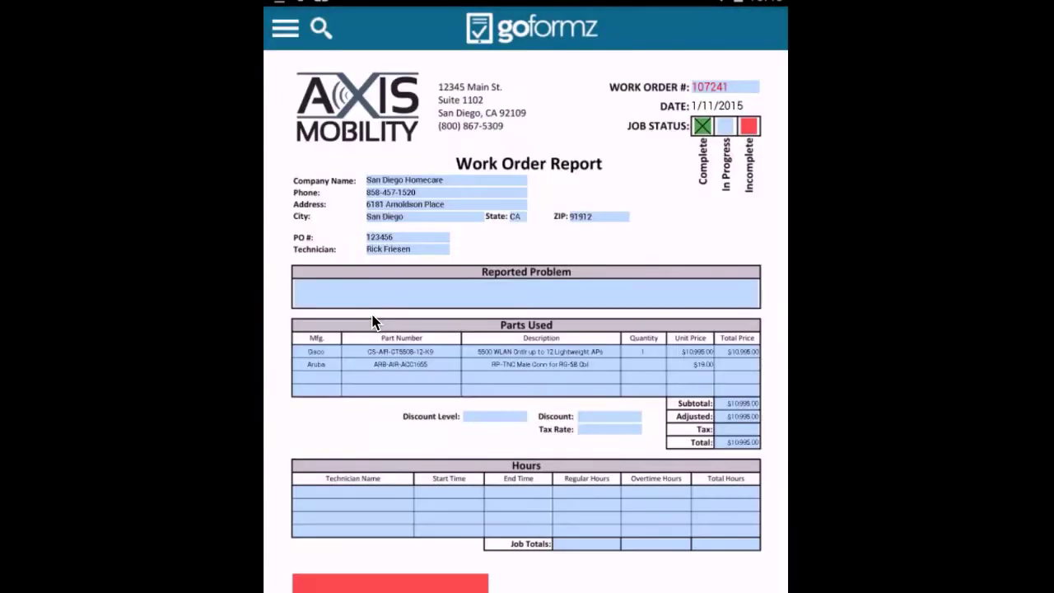
click(643, 366)
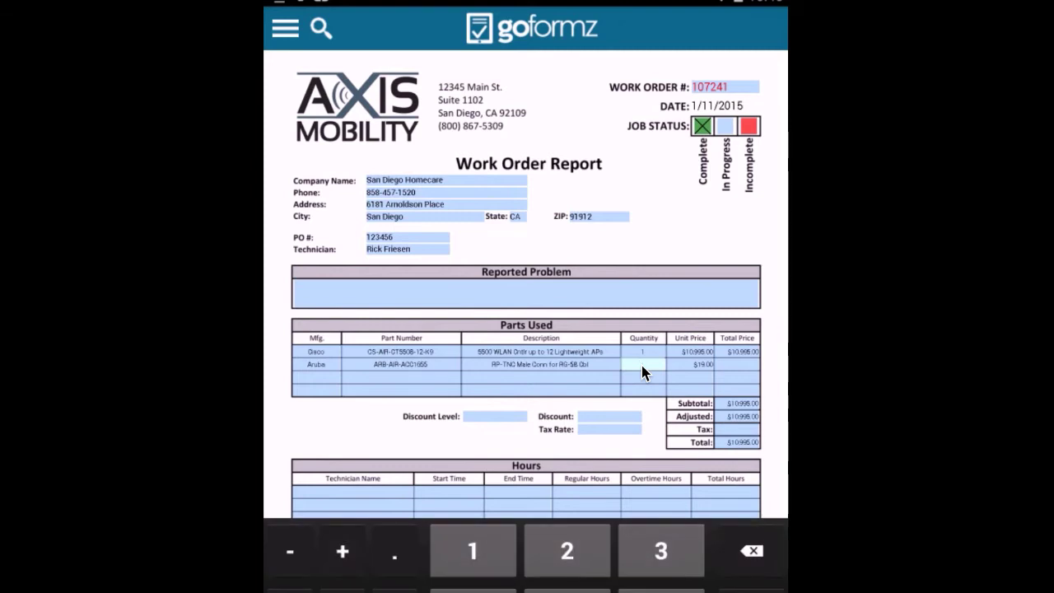
text(12)
click(642, 376)
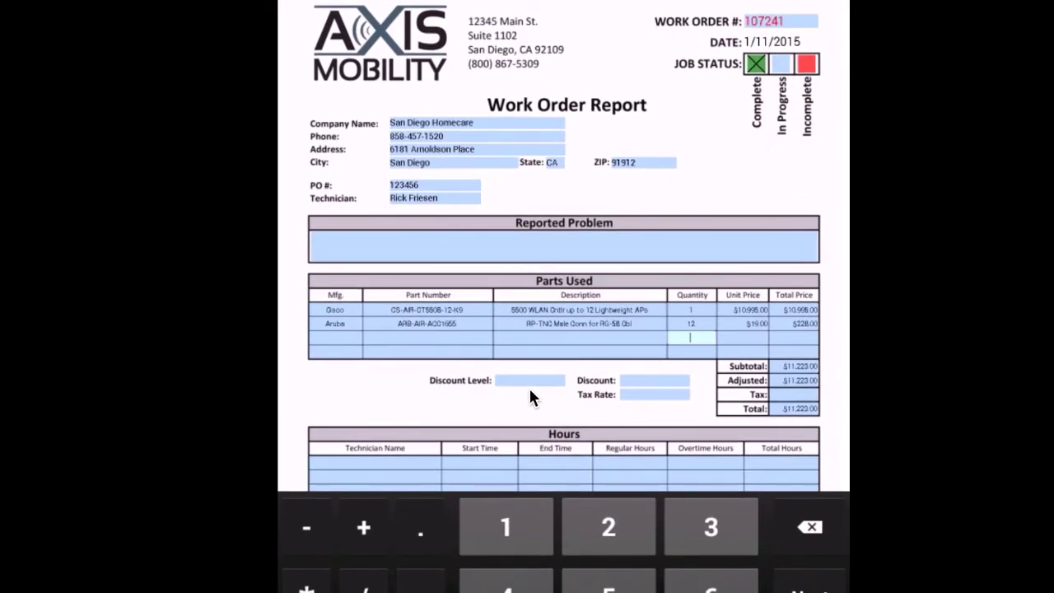
Choose the SILVER discount level and Orange County tax rate, making the total $8,523.87.
click(528, 379)
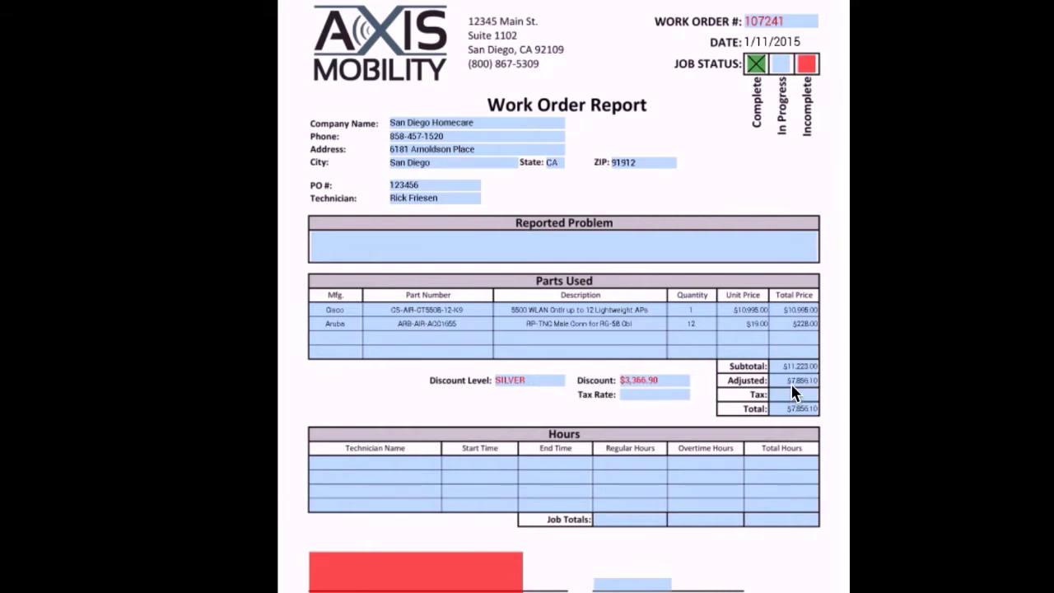
click(679, 396)
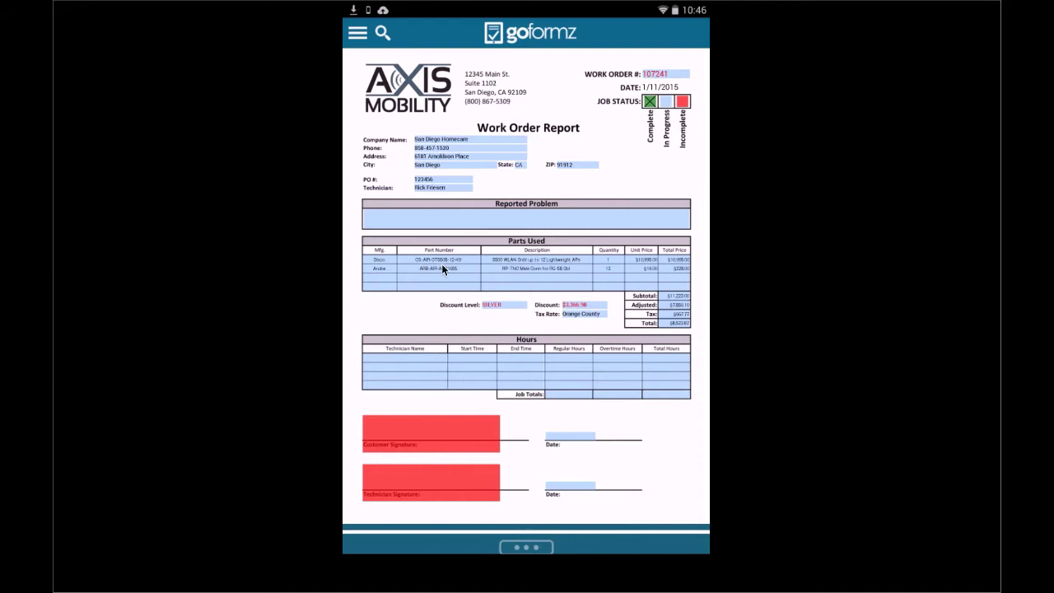
Pick the technician, set the Hours end time to 11:41 AM, and date the customer signature 1/11/2015.
click(405, 357)
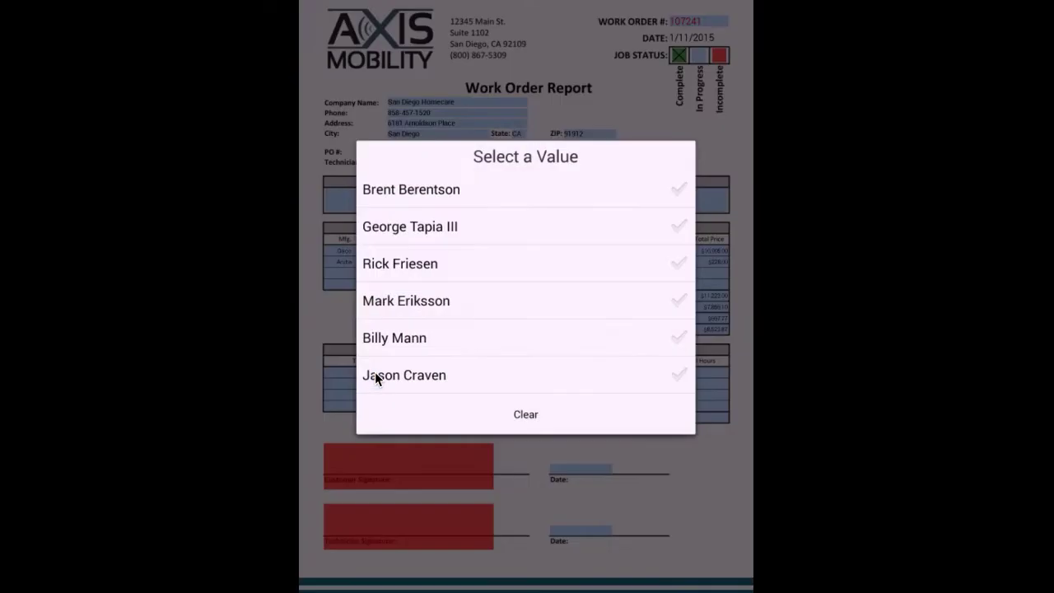
click(394, 270)
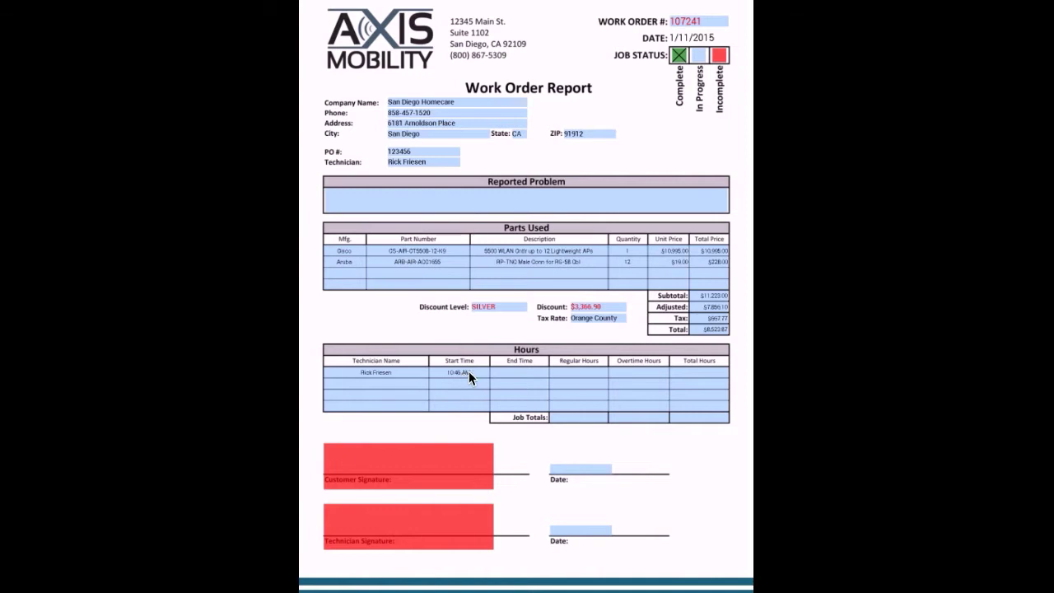
click(513, 372)
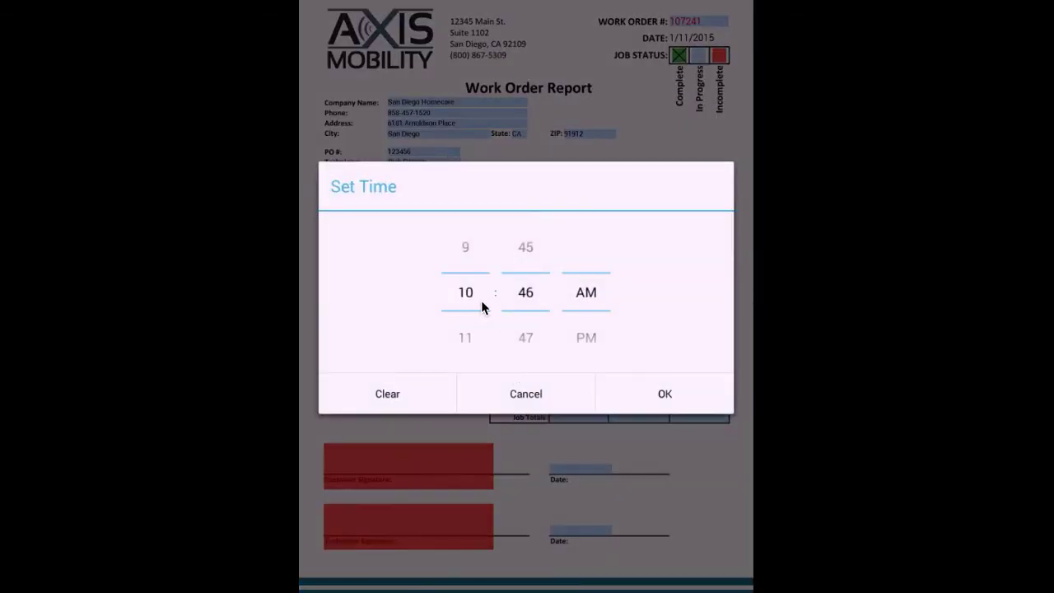
click(471, 336)
drag(531, 353, 546, 438)
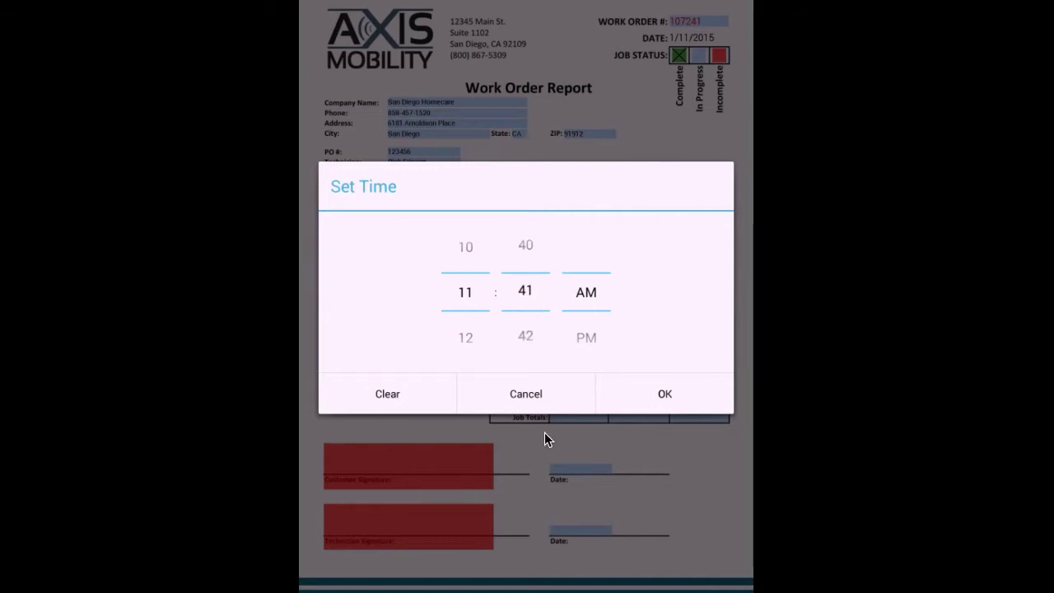
click(666, 390)
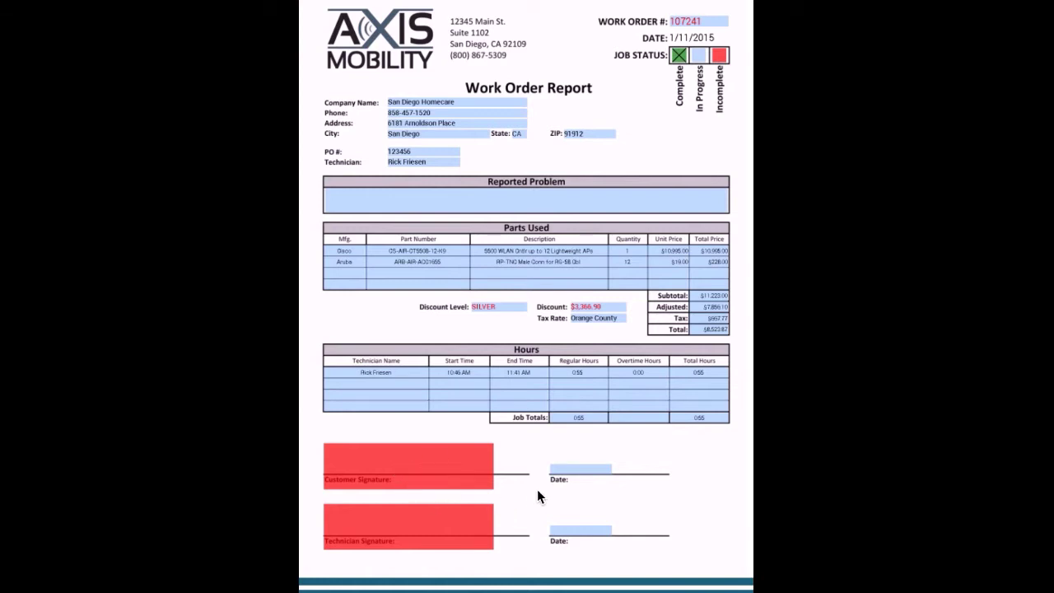
click(581, 471)
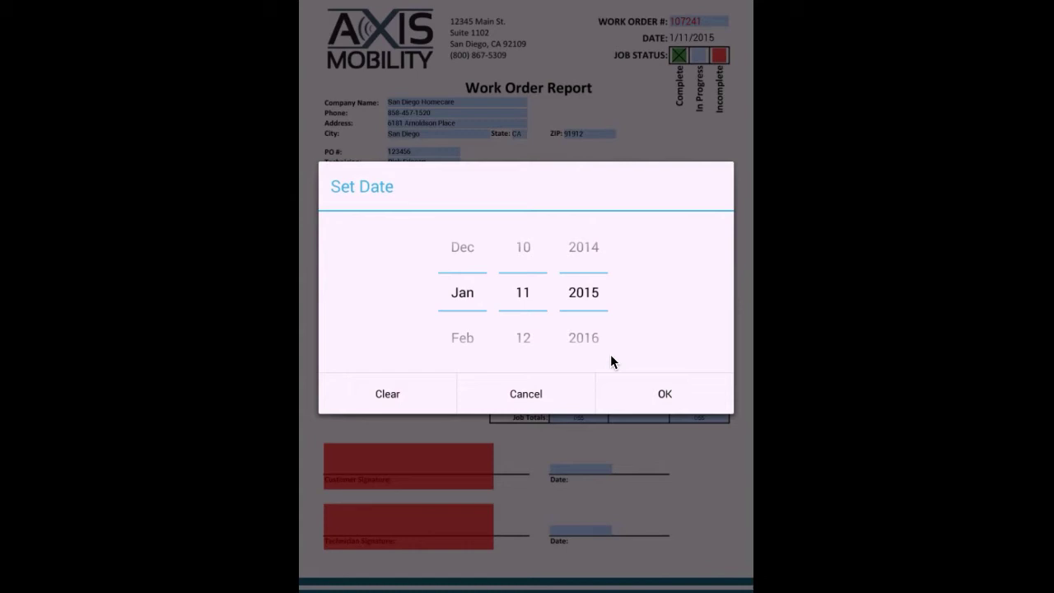
click(664, 393)
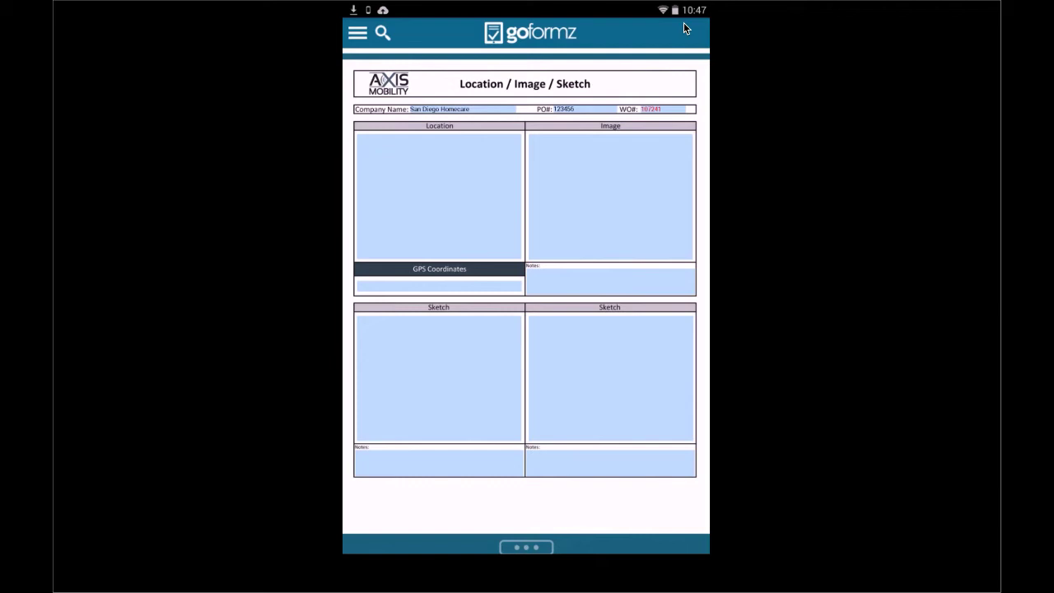
Insert a satellite map of the GPS fix 32.71616791, -117.16876576 into the Location box.
click(431, 200)
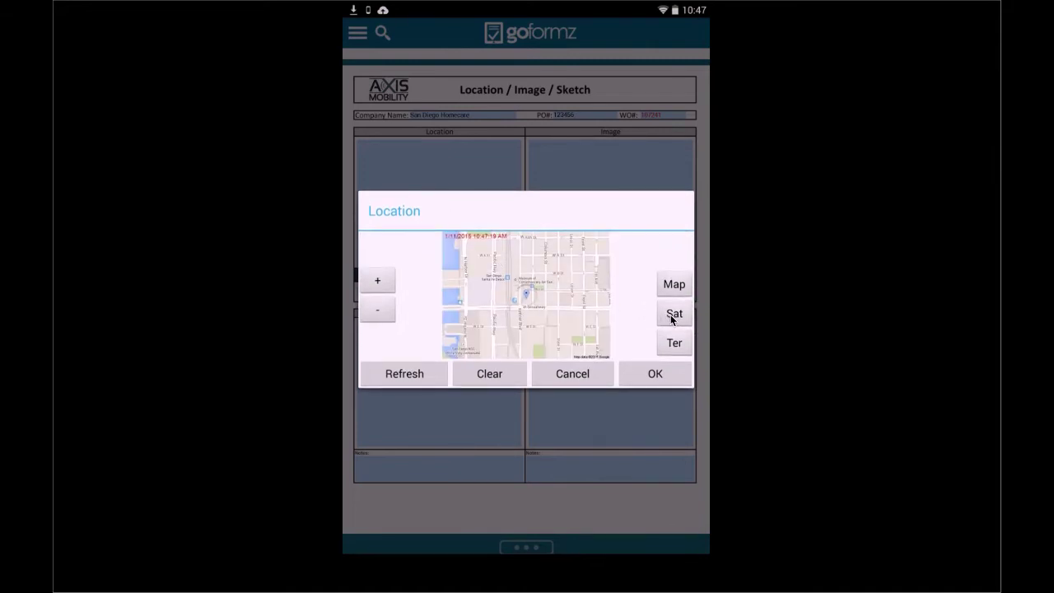
click(655, 374)
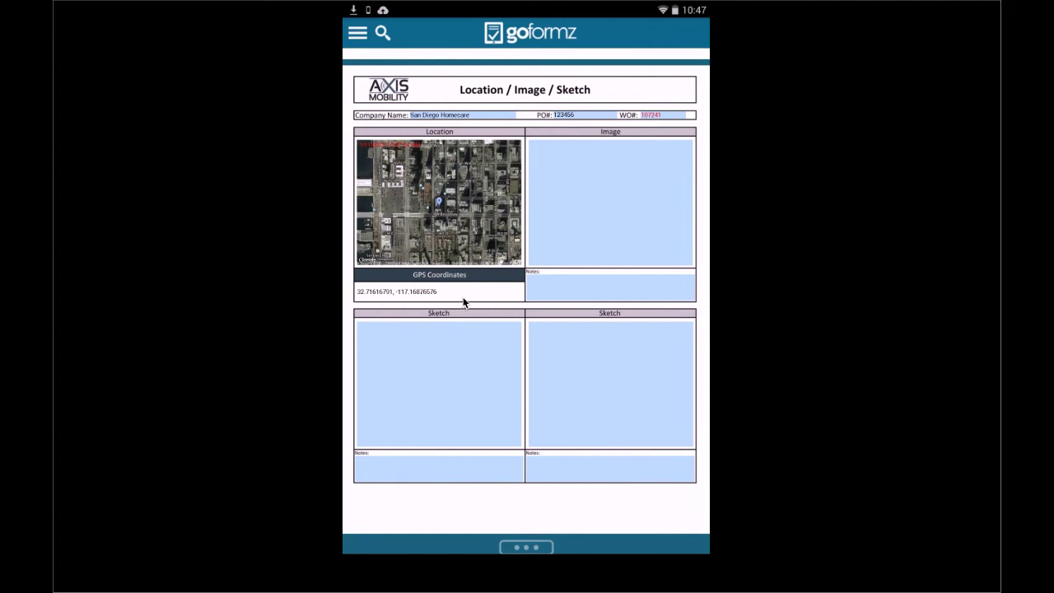
Take a camera photo of the rainy street and towers for the Image field.
click(601, 219)
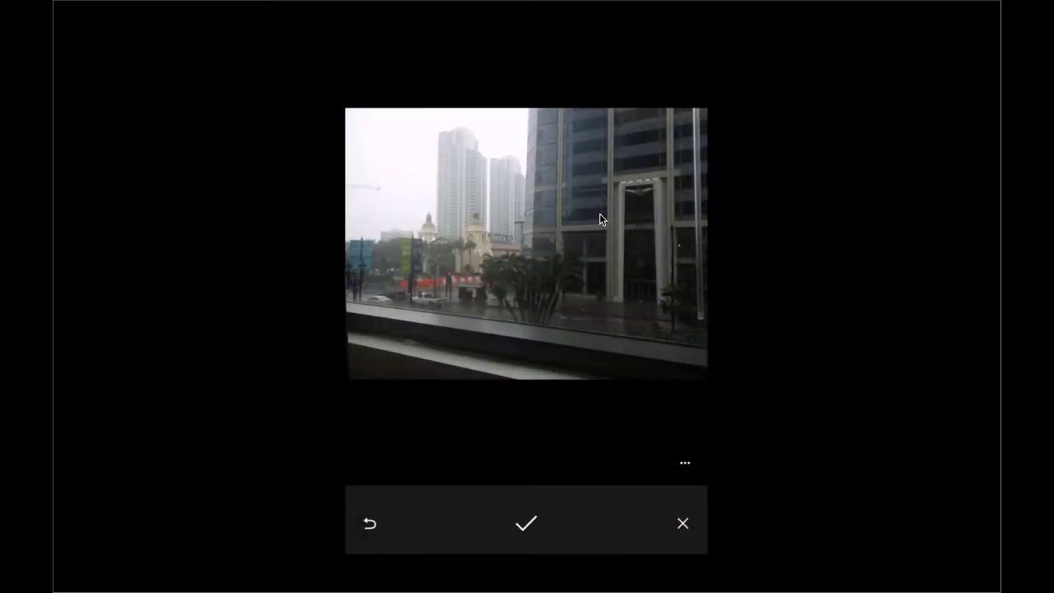
key(Return)
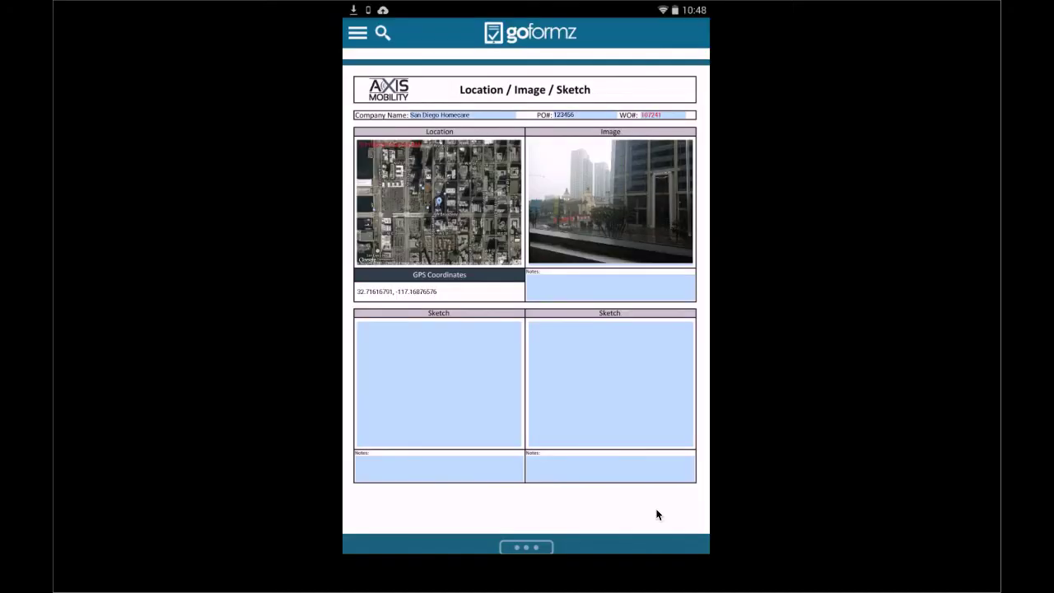
Draw a rectangle with dimension marks and a 1.5'' label in the left Sketch field.
click(442, 372)
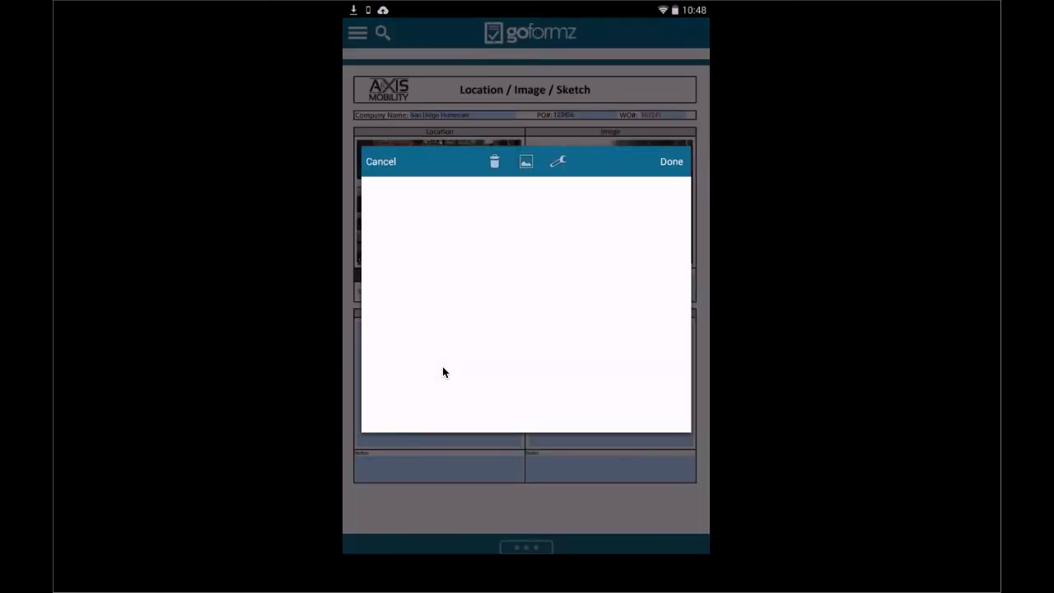
mouse_move(390, 212)
mouse_down()
mouse_move(390, 285)
mouse_move(444, 321)
mouse_move(455, 213)
mouse_move(392, 211)
mouse_up()
drag(482, 214, 535, 209)
mouse_move(514, 180)
mouse_down()
mouse_move(512, 199)
mouse_move(495, 206)
mouse_move(509, 200)
mouse_up()
mouse_move(479, 322)
mouse_down()
mouse_move(531, 327)
mouse_move(516, 378)
mouse_move(522, 345)
mouse_up()
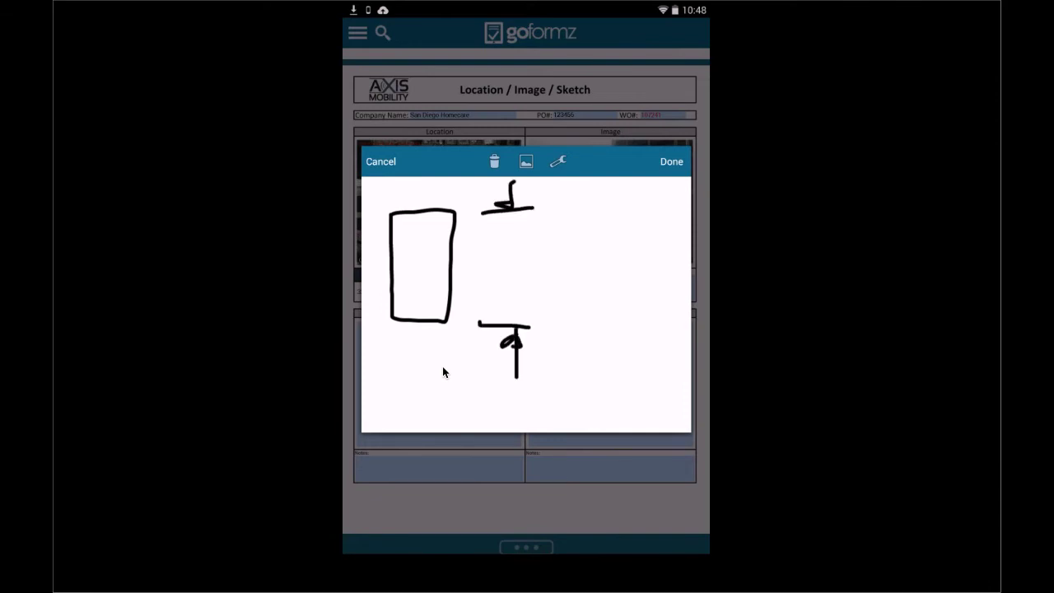
drag(488, 257, 493, 290)
click(508, 276)
drag(526, 254, 520, 280)
drag(531, 252, 588, 245)
click(671, 161)
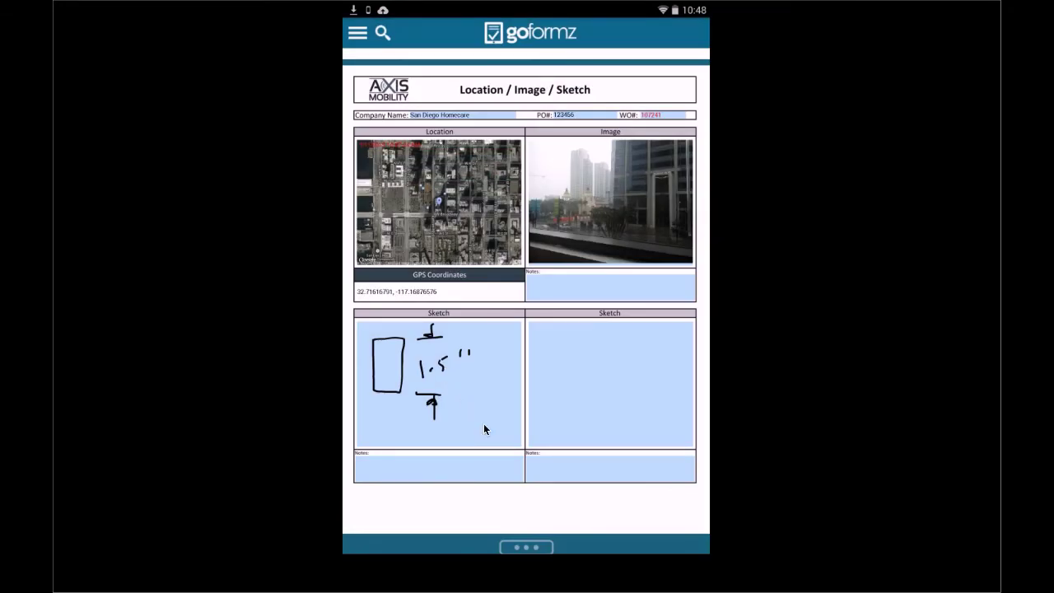
Load the site photo into the right Sketch field and choose the red rectangle tool.
click(593, 416)
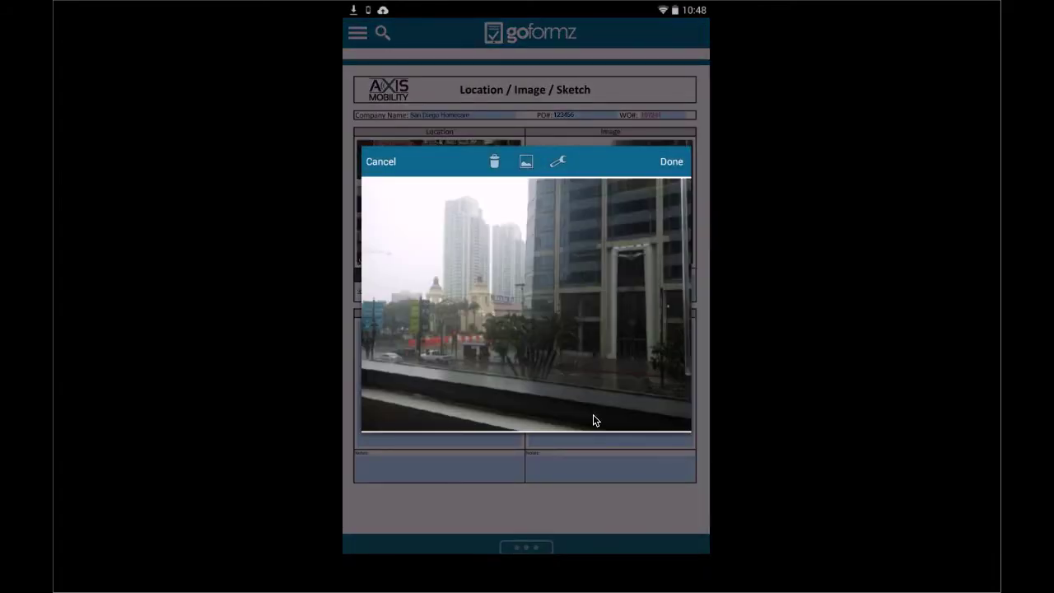
click(558, 163)
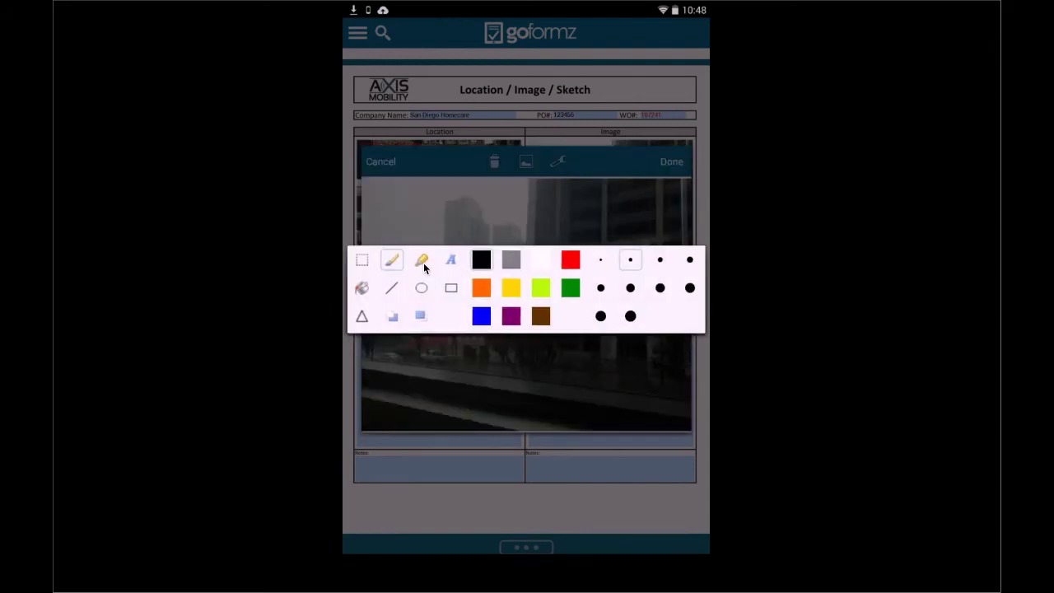
click(452, 290)
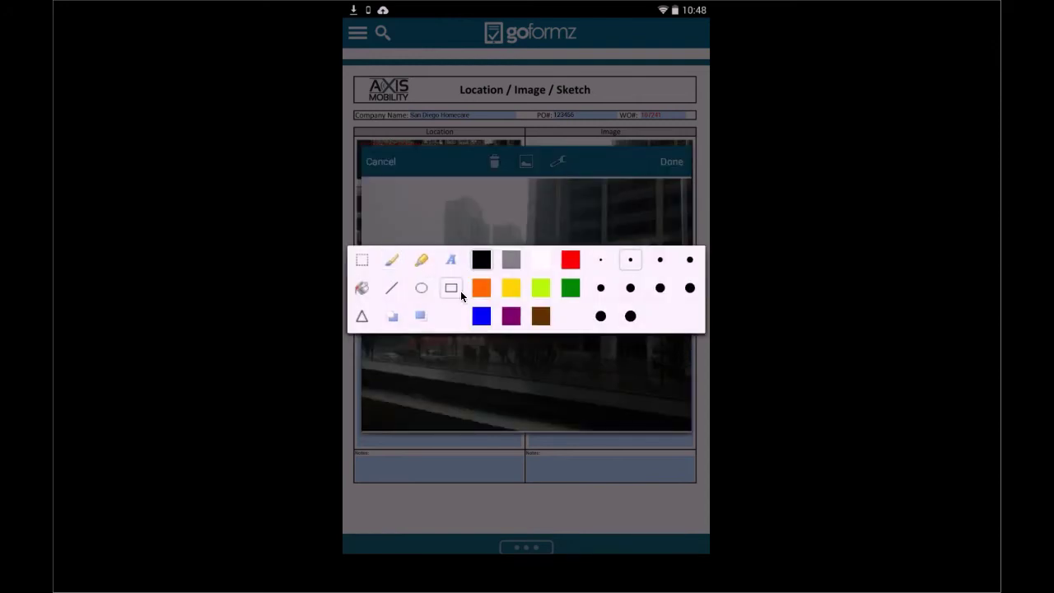
click(565, 256)
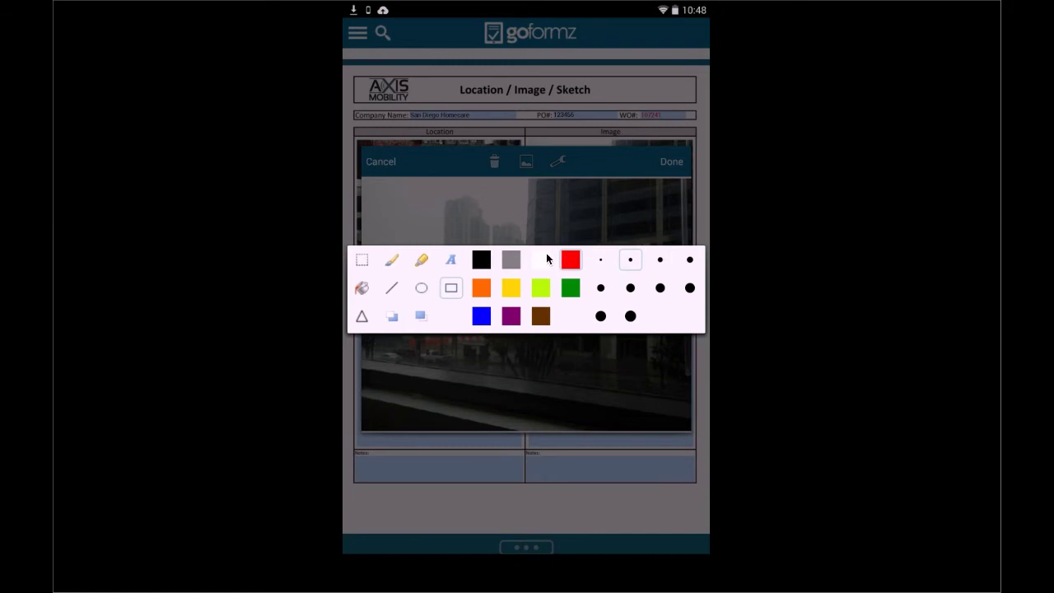
click(471, 223)
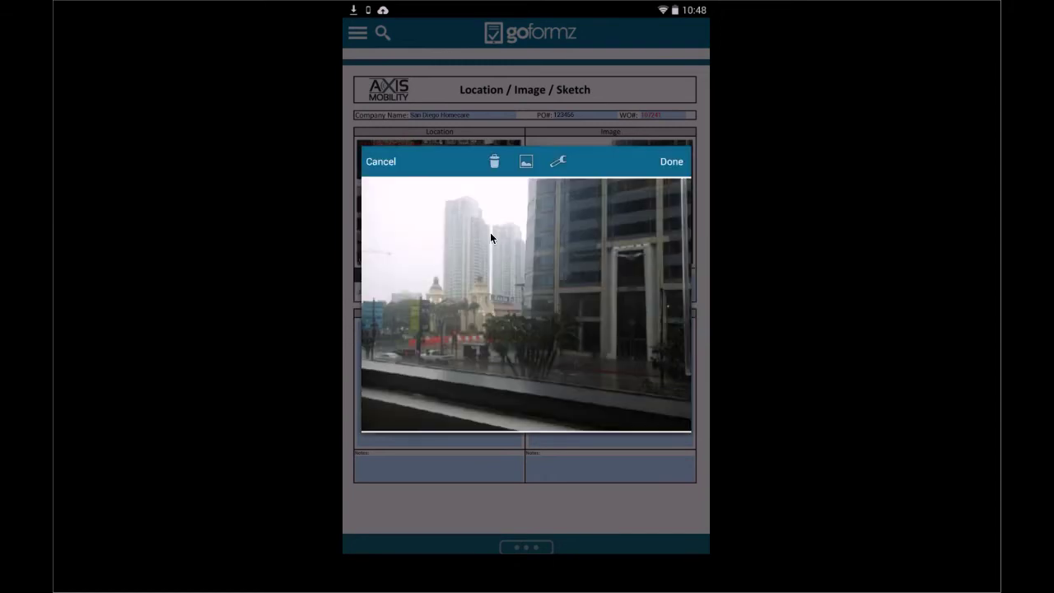
Draw a red rectangle around the tall towers, nudge and rotate it slightly, then save.
mouse_move(412, 188)
mouse_down()
mouse_move(483, 266)
mouse_move(521, 273)
mouse_up()
click(497, 256)
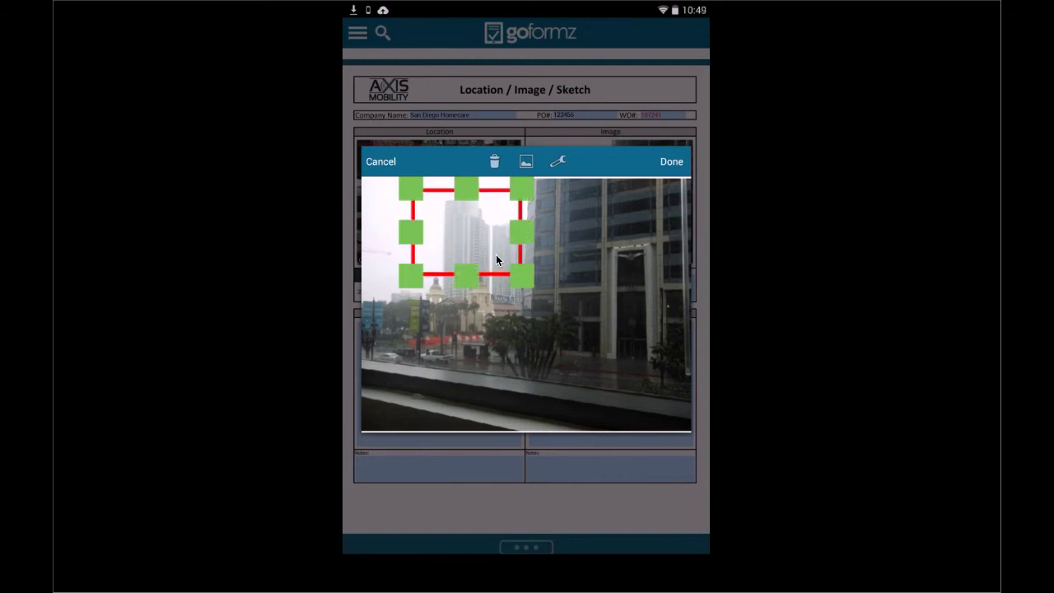
drag(490, 259, 503, 276)
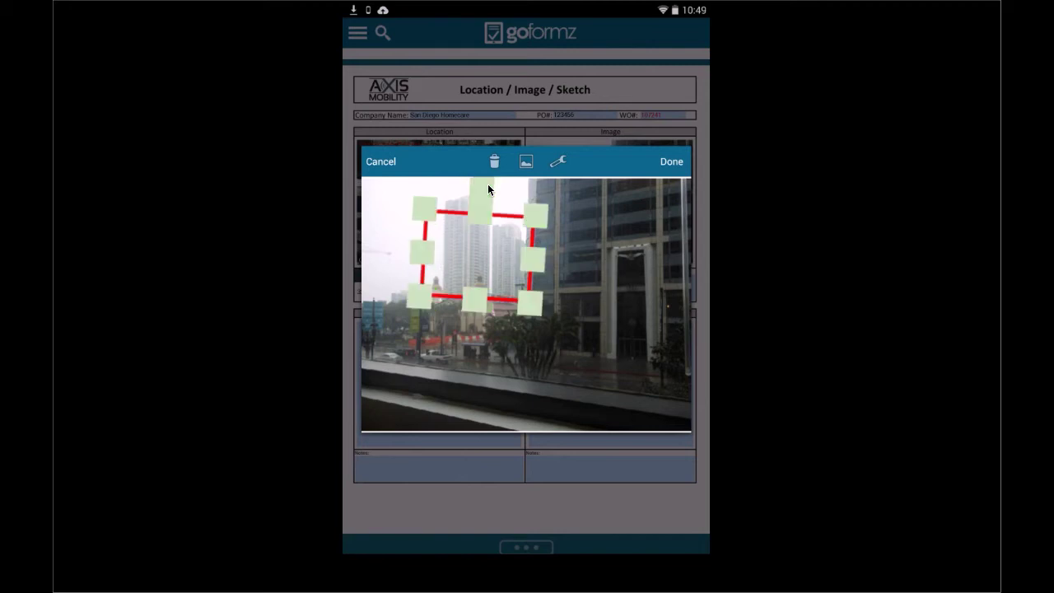
drag(491, 189, 649, 195)
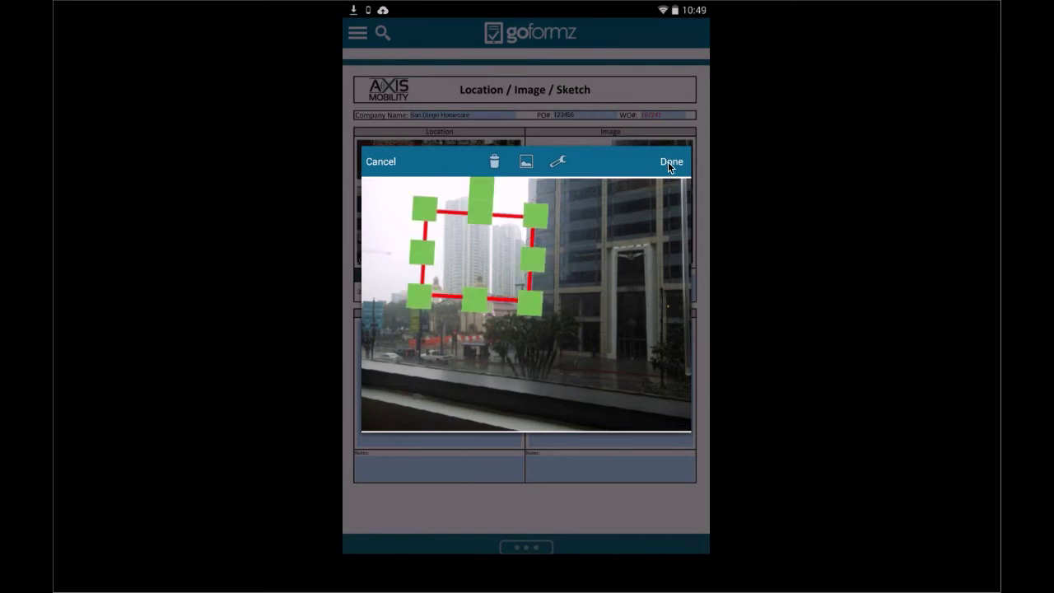
click(670, 162)
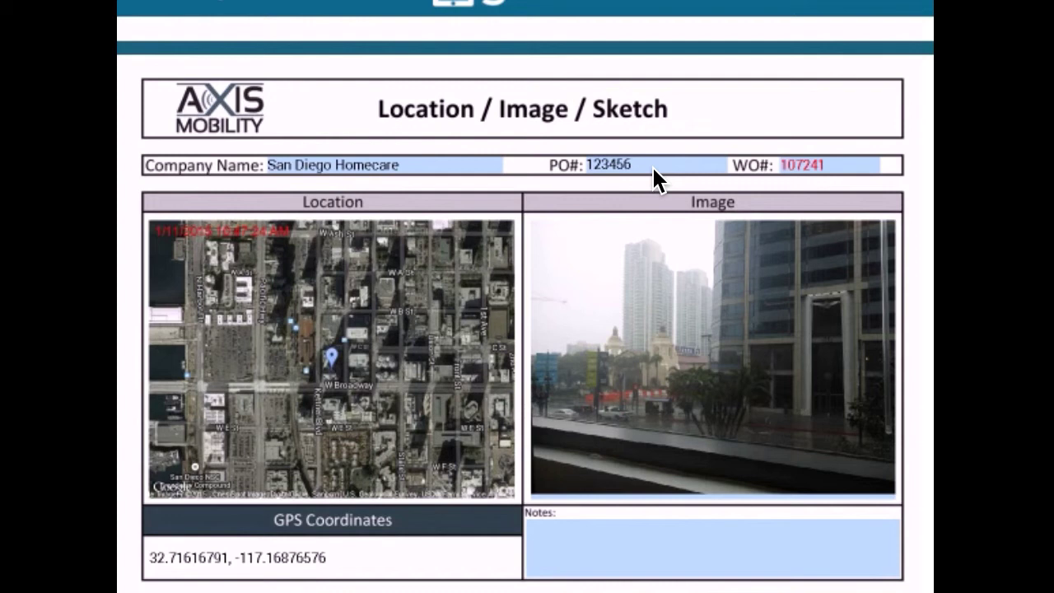
Edit the PO# to 123789, leave Notes empty, and scroll back to the report's first page.
click(651, 165)
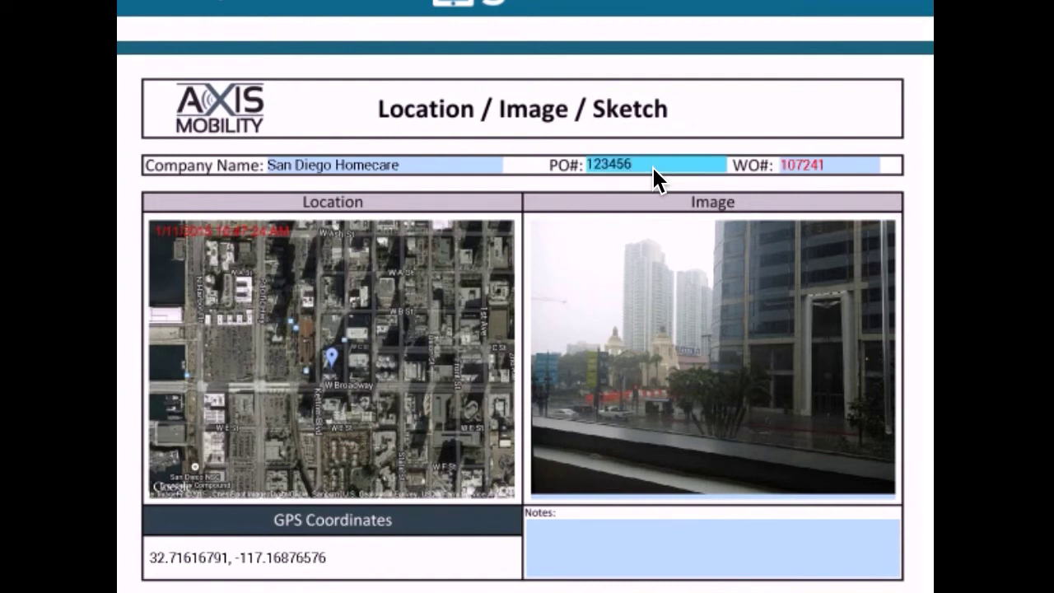
key(BackSpace)
key(BackSpace)
key(BackSpace)
text(78)
key(Tab)
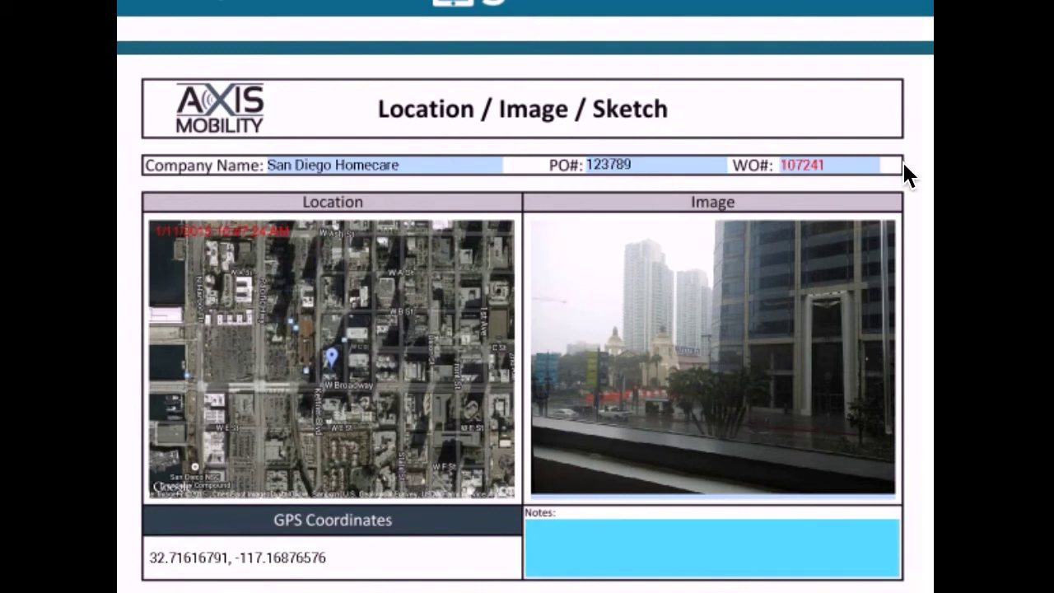
click(928, 182)
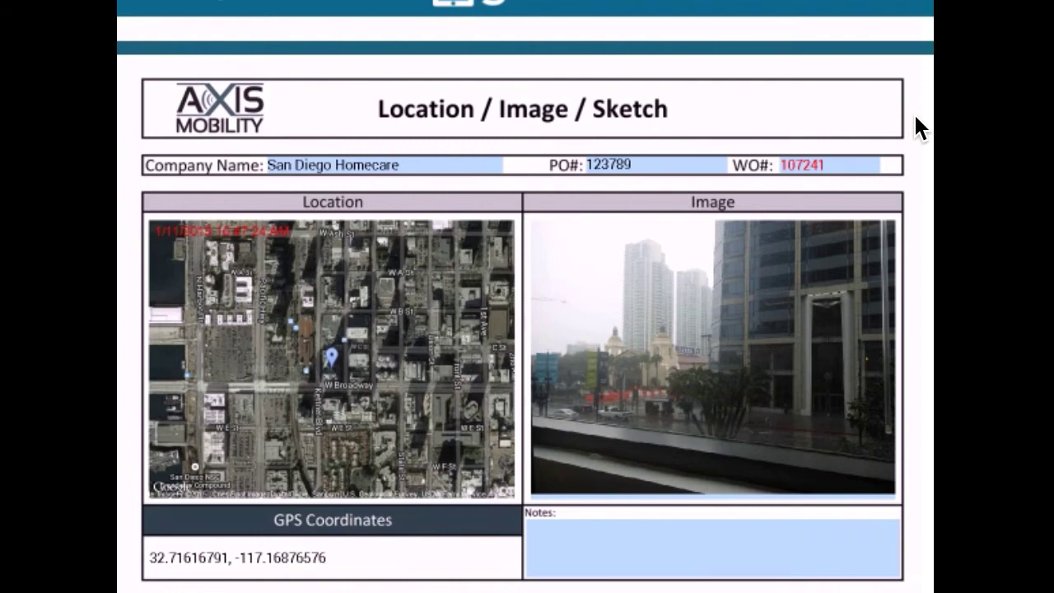
scroll(930, 164, up, 1)
scroll(929, 200, up, 10)
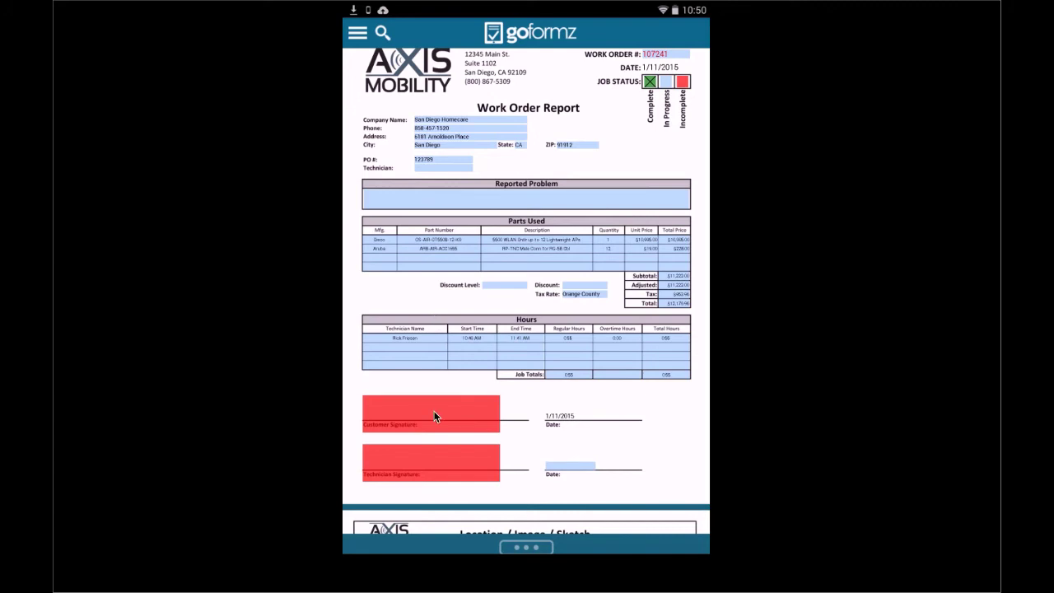
Sign as the customer and place the signature in the Customer Signature box.
click(434, 411)
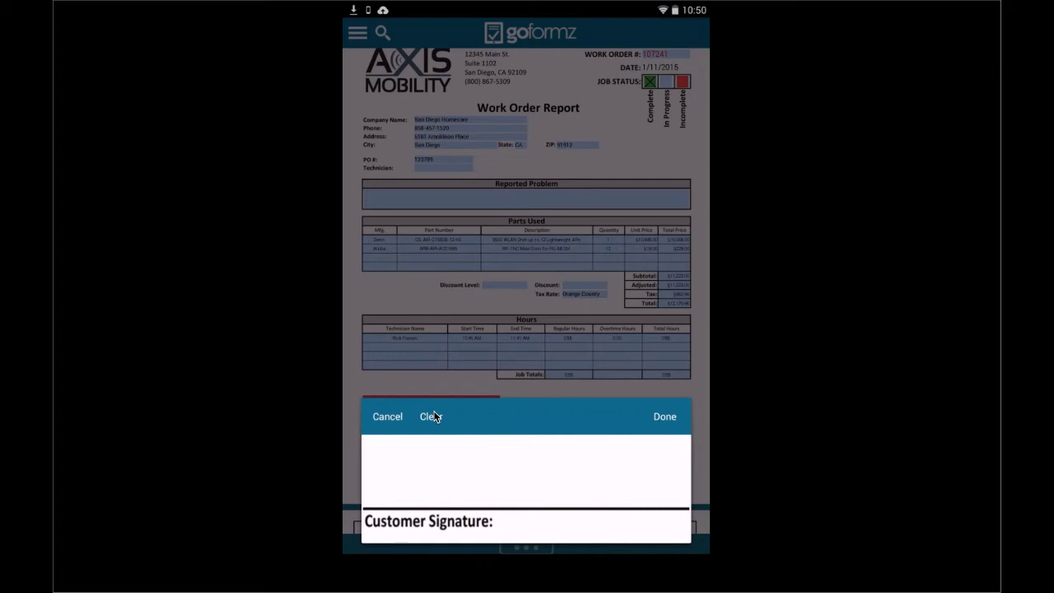
mouse_move(405, 469)
mouse_down()
mouse_move(393, 497)
mouse_move(629, 484)
mouse_up()
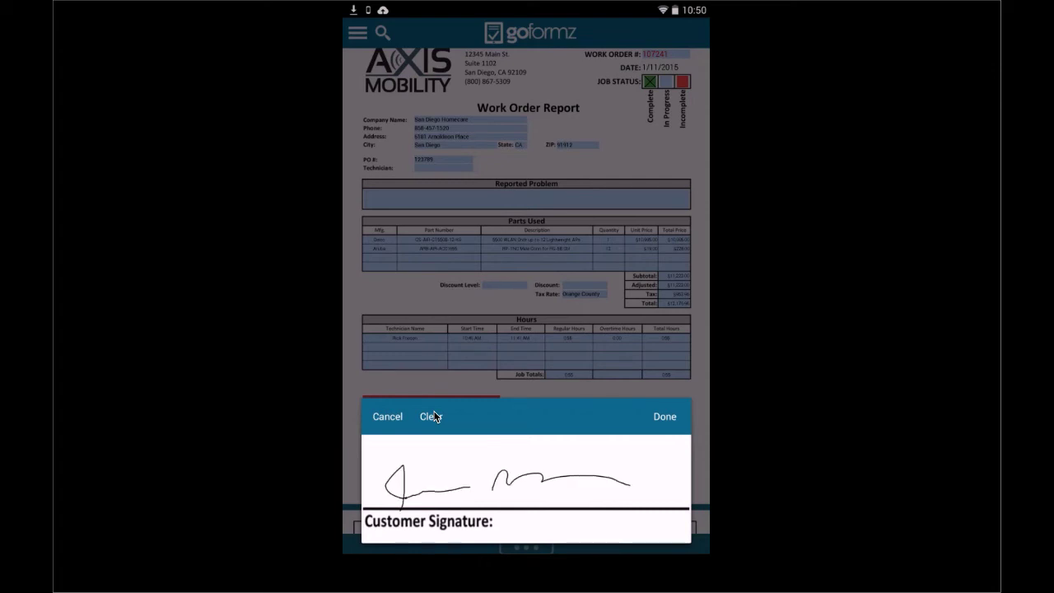
click(665, 415)
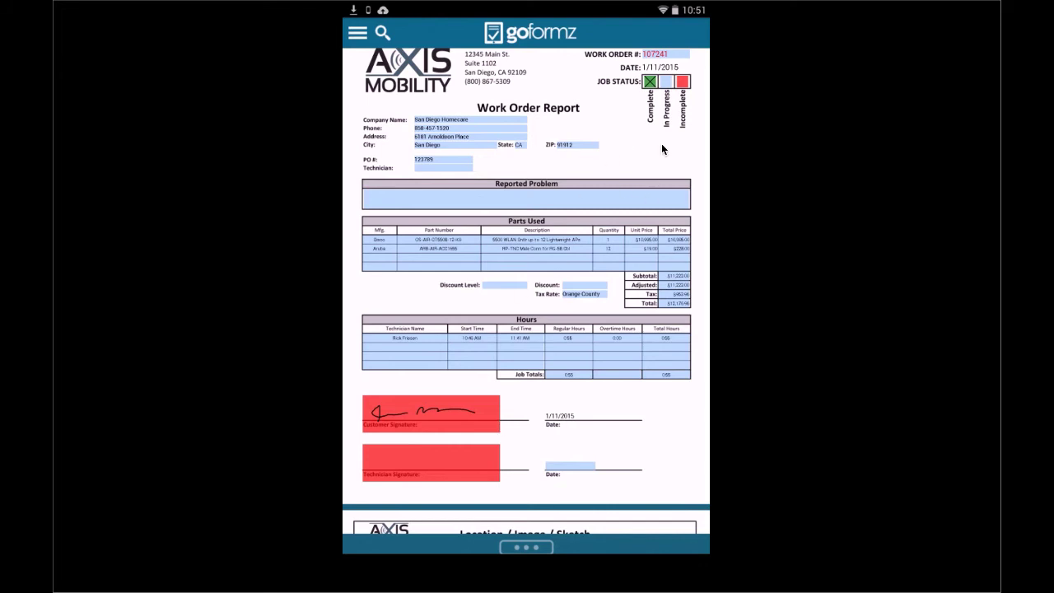
Browse the Customer Information, Location/Image/Sketch and Job Details tabs in the data-entry view.
drag(661, 144, 666, 171)
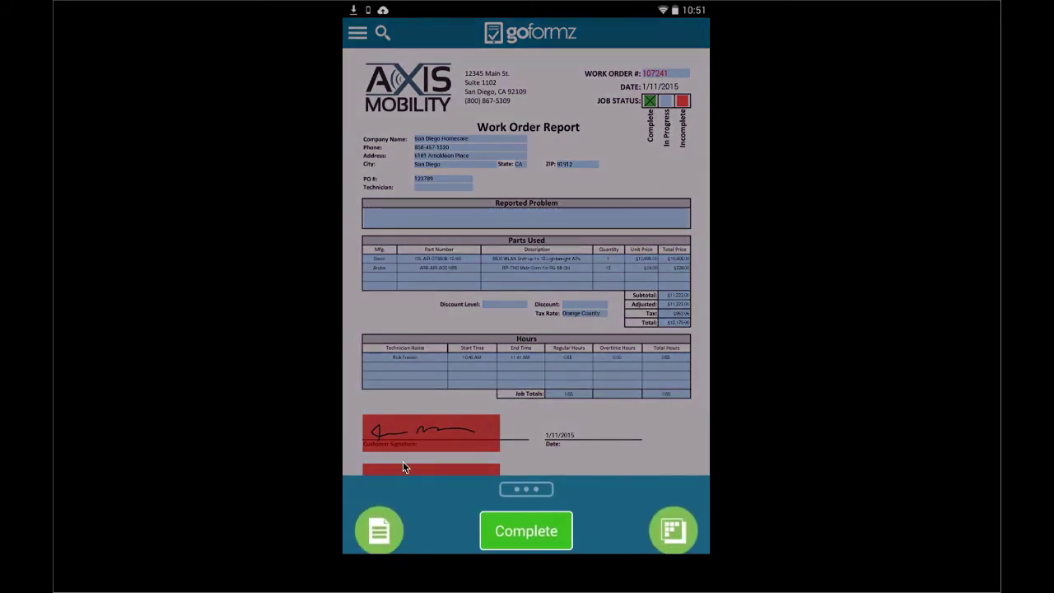
click(378, 529)
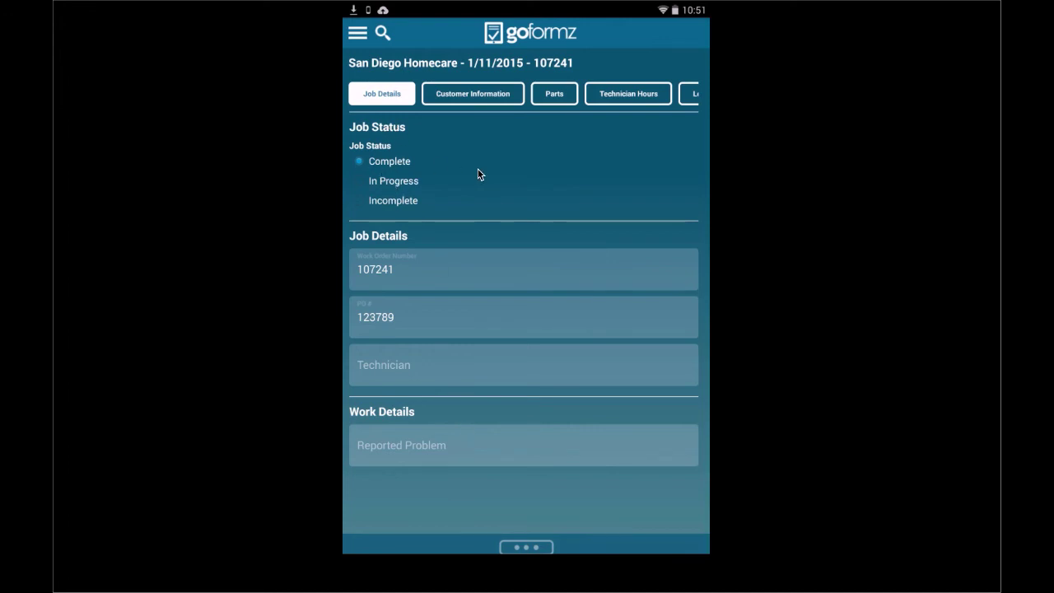
click(478, 98)
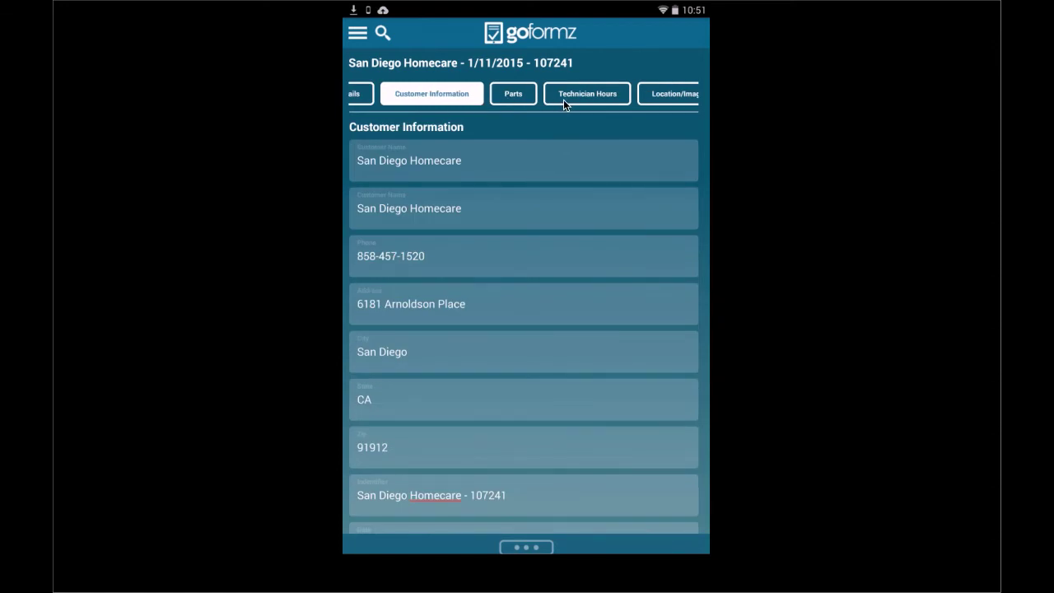
click(656, 92)
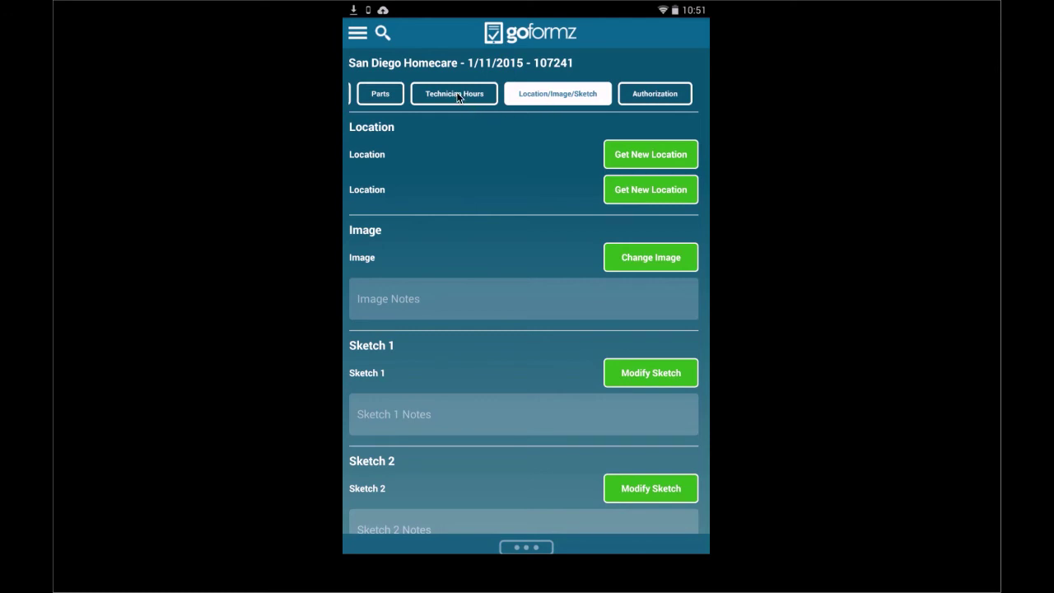
drag(456, 92, 494, 93)
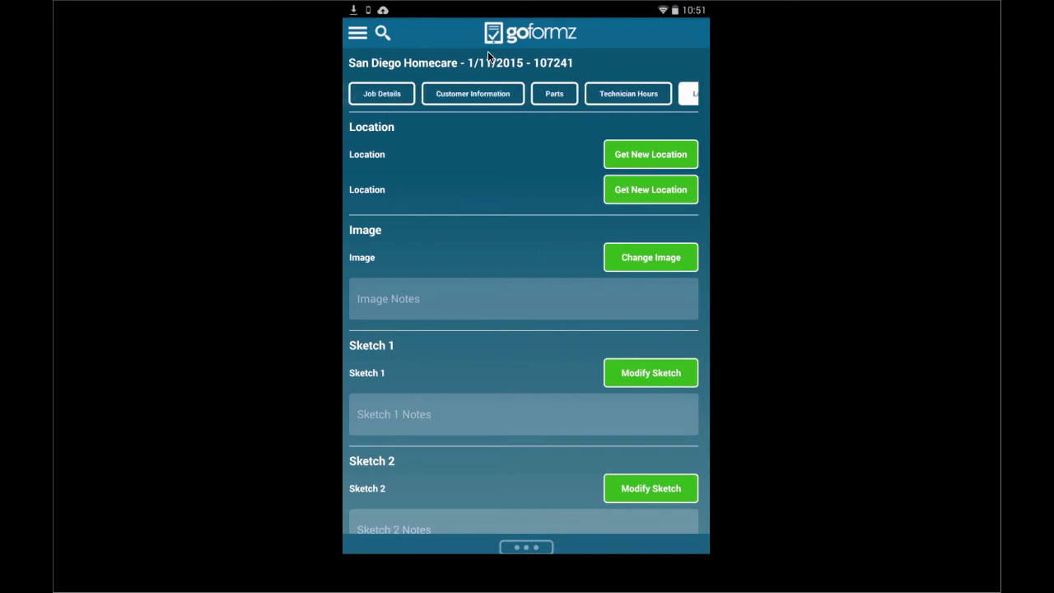
click(383, 91)
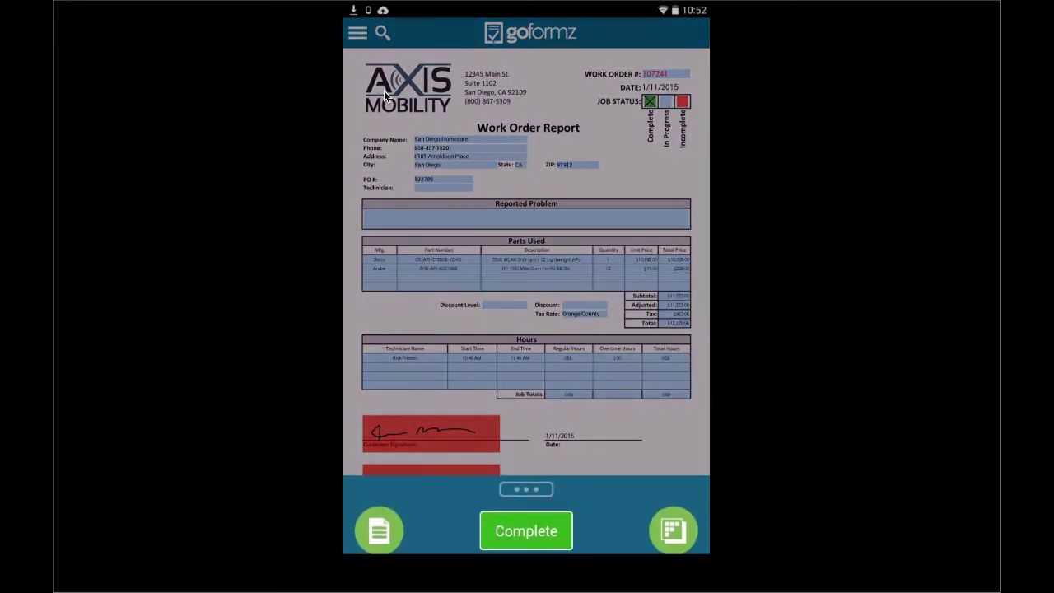
click(672, 531)
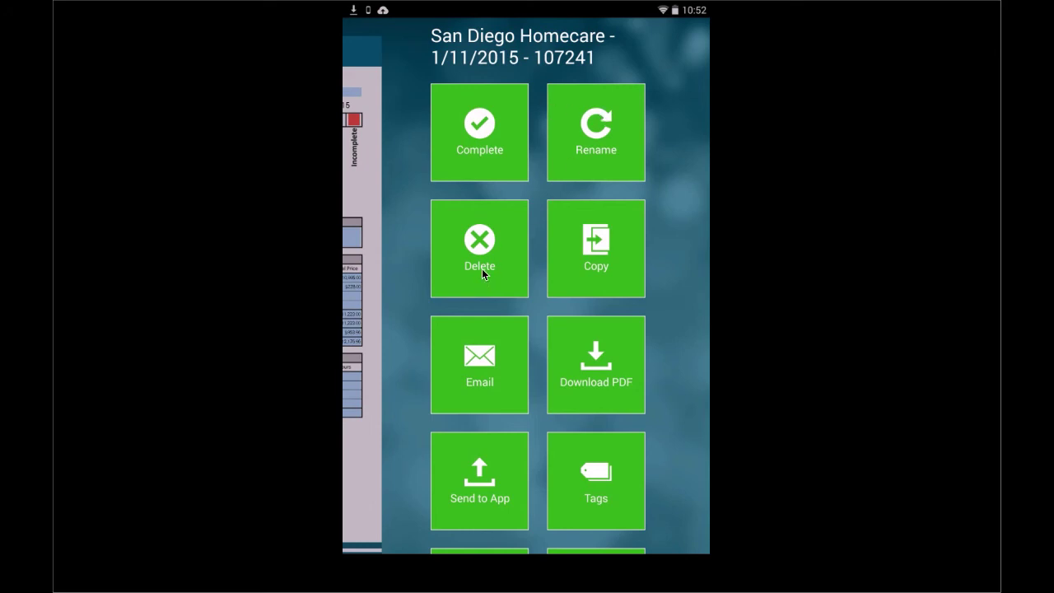
click(474, 375)
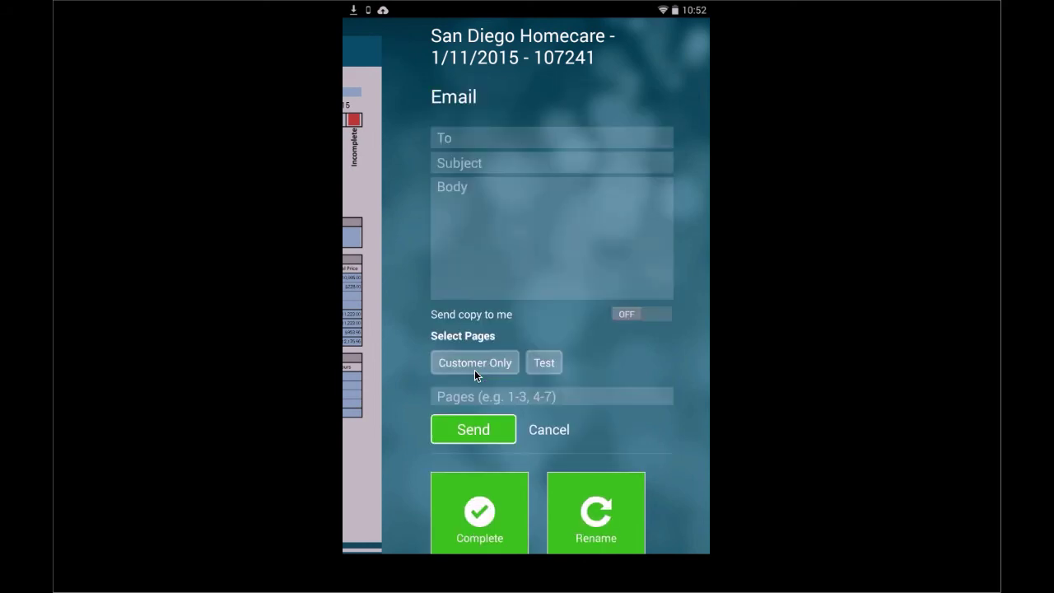
click(547, 429)
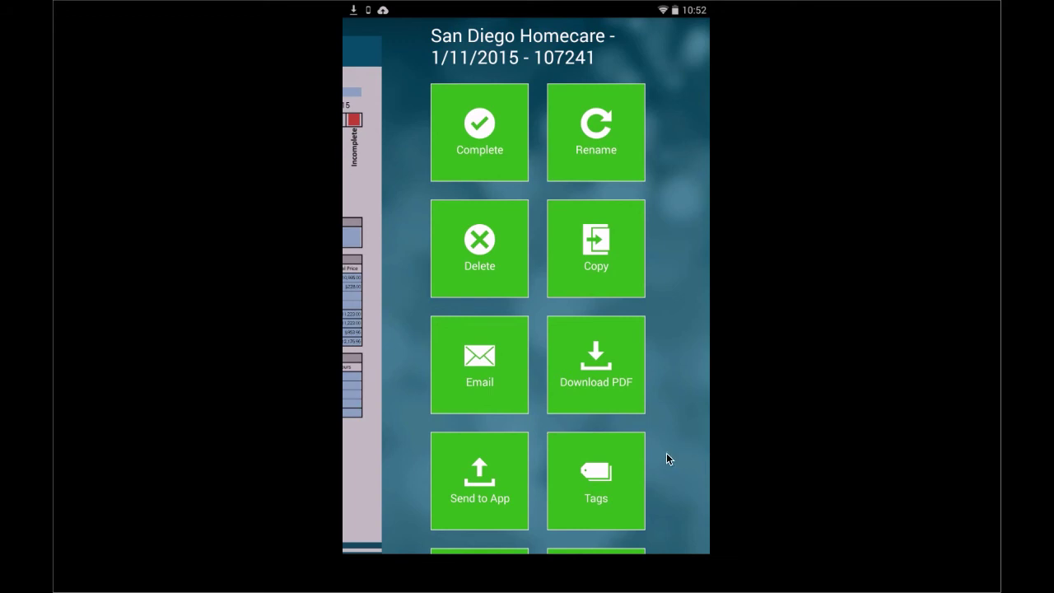
drag(672, 454, 678, 258)
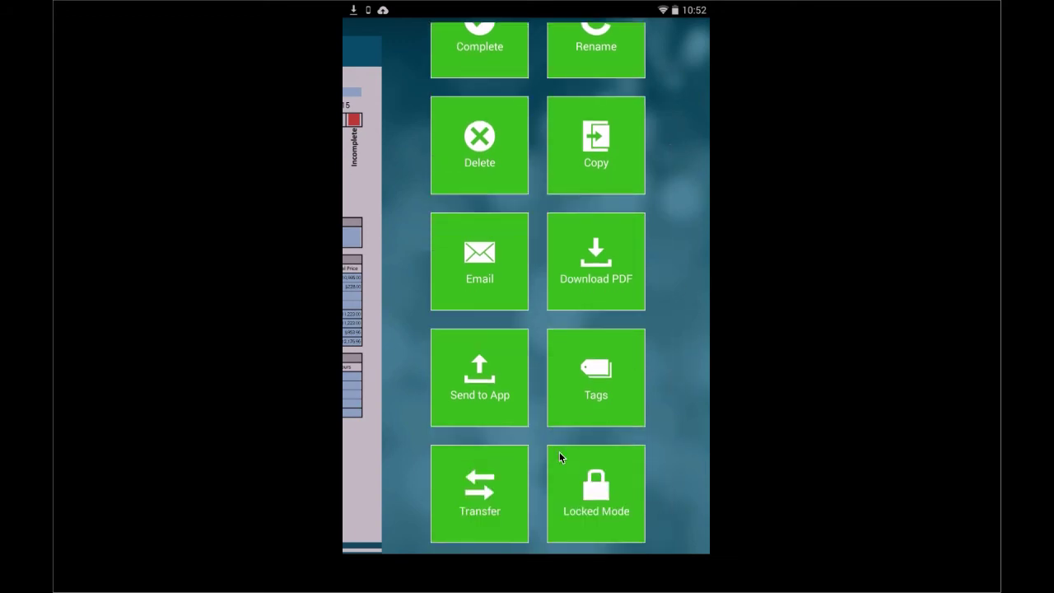
click(493, 496)
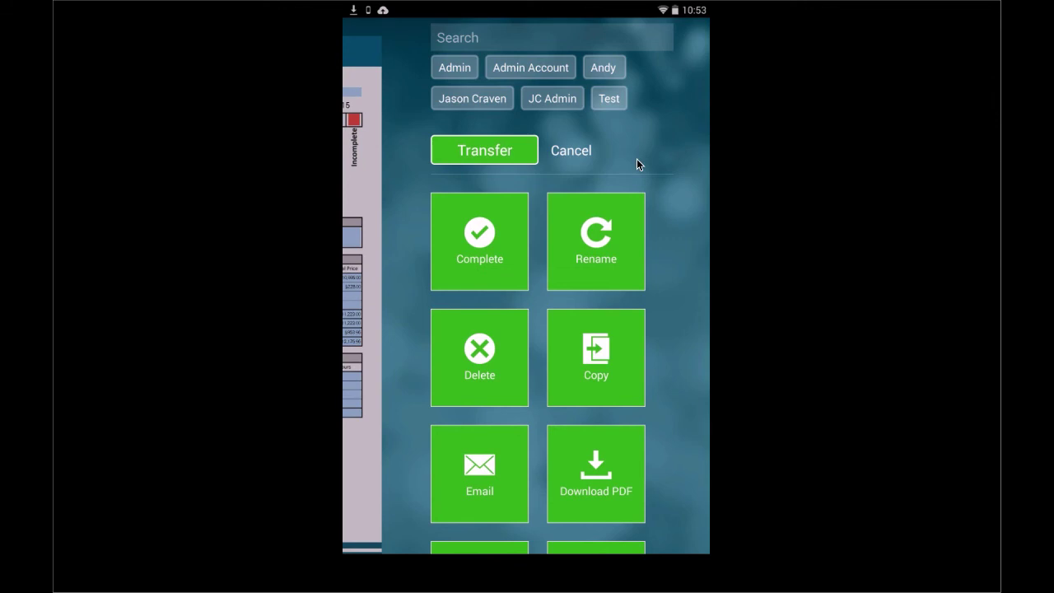
click(584, 150)
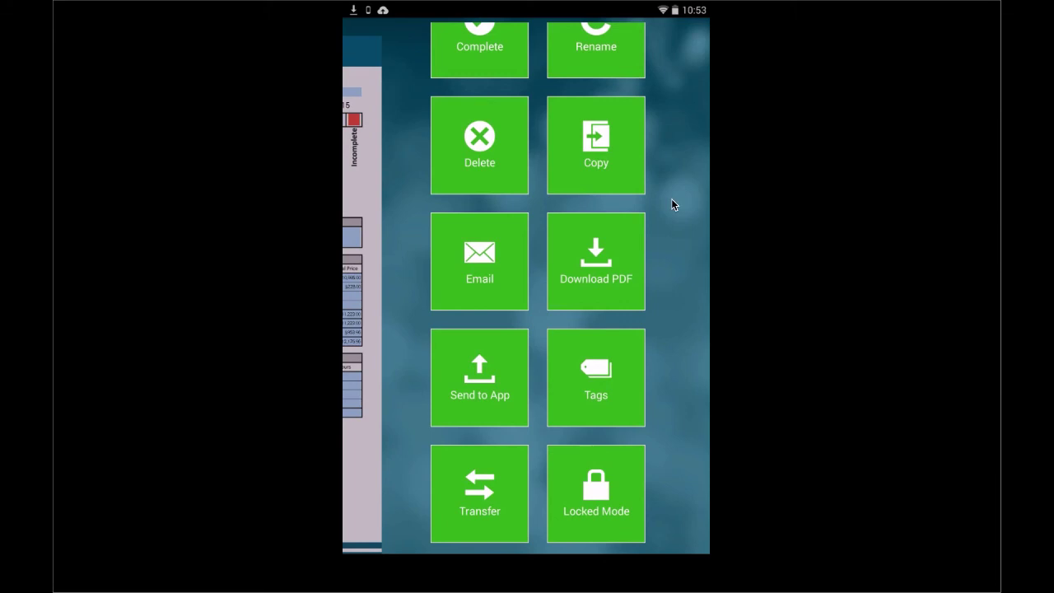
click(626, 258)
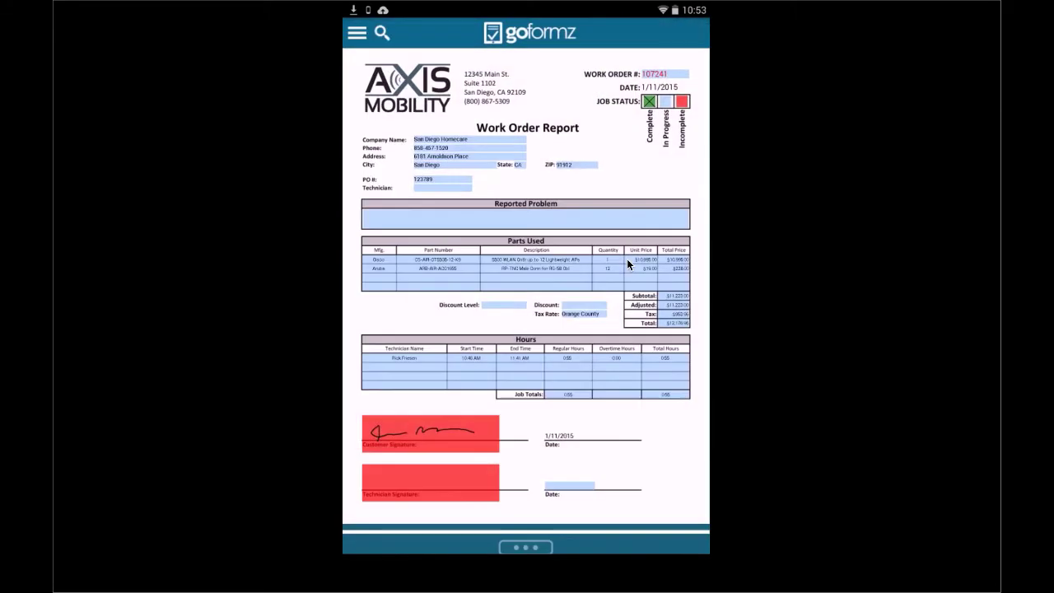
Mark the Work Order Report Complete and scroll through page 2 to check it.
click(527, 547)
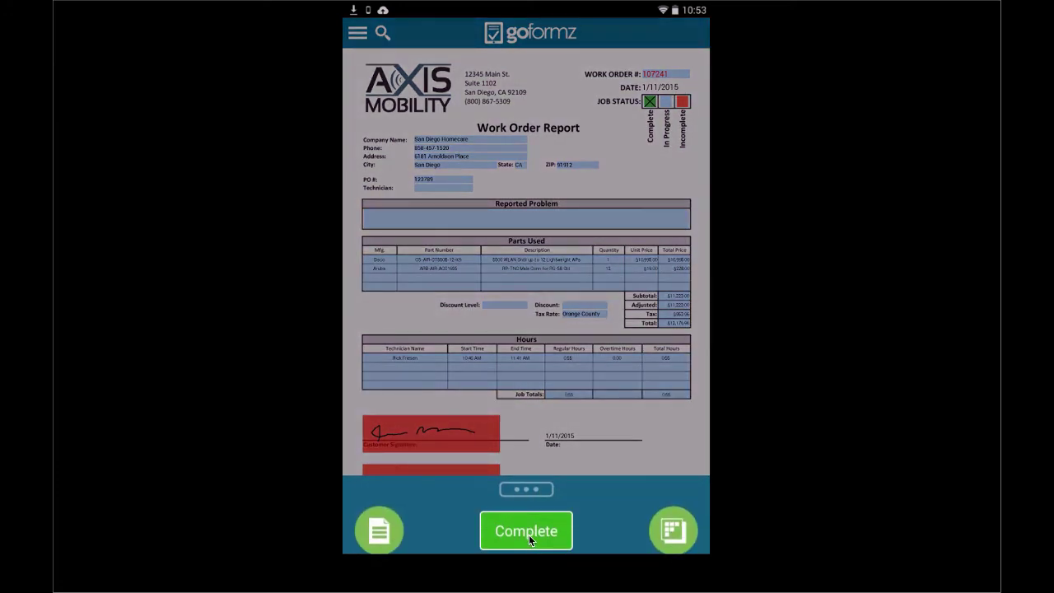
click(529, 534)
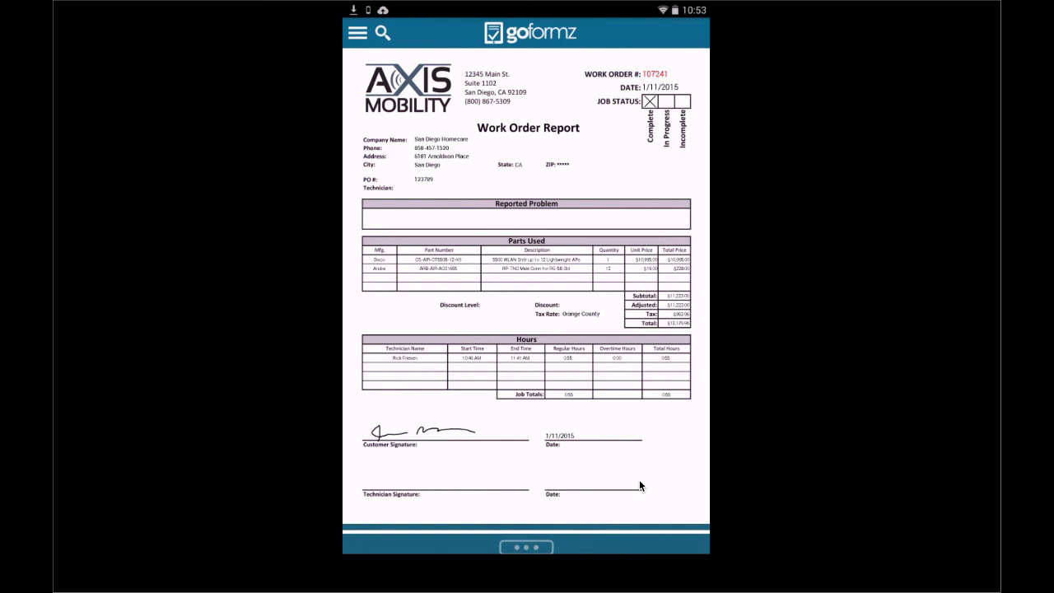
scroll(639, 485, down, 6)
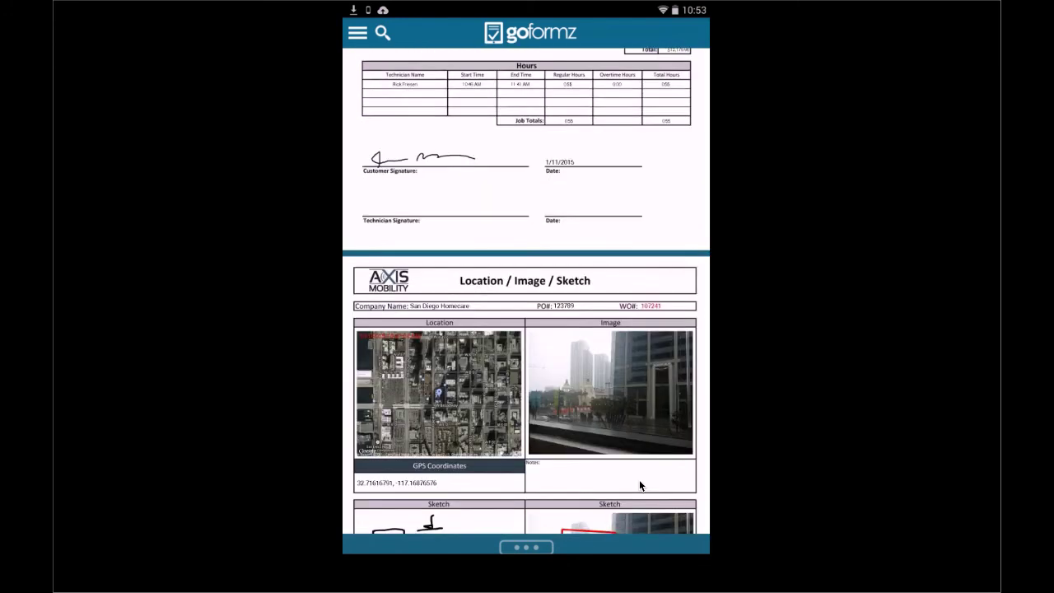
scroll(640, 484, up, 6)
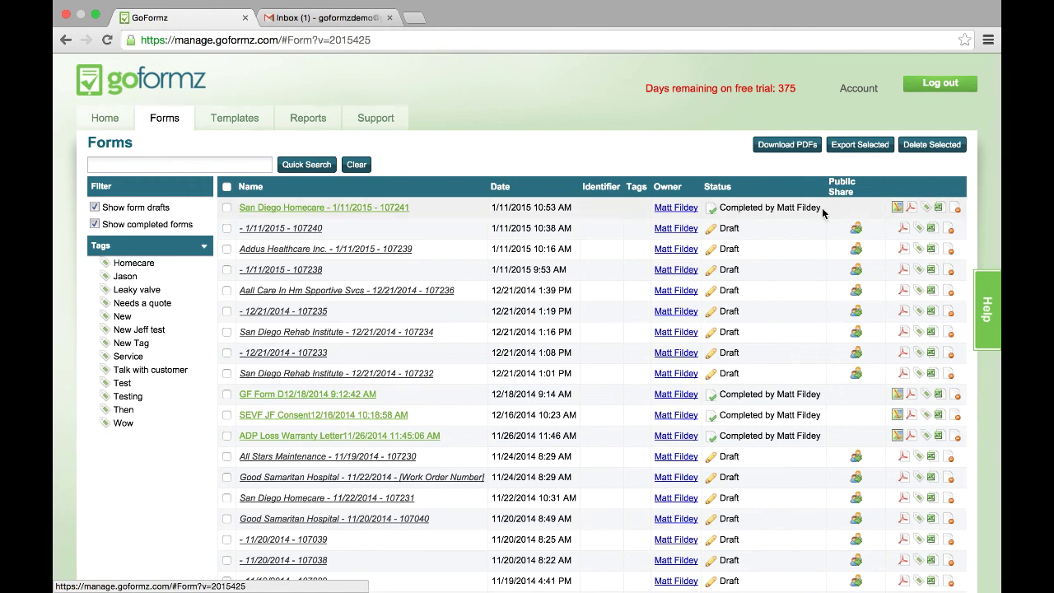
Download the completed work order's PDF from the Forms list and open it from Chrome's download bar.
click(911, 208)
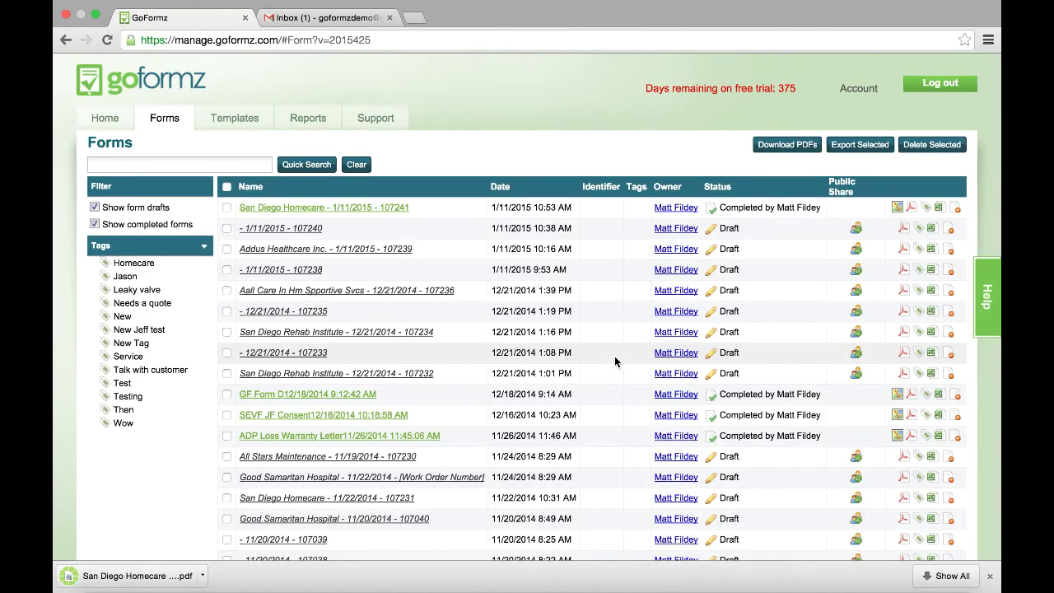
click(120, 585)
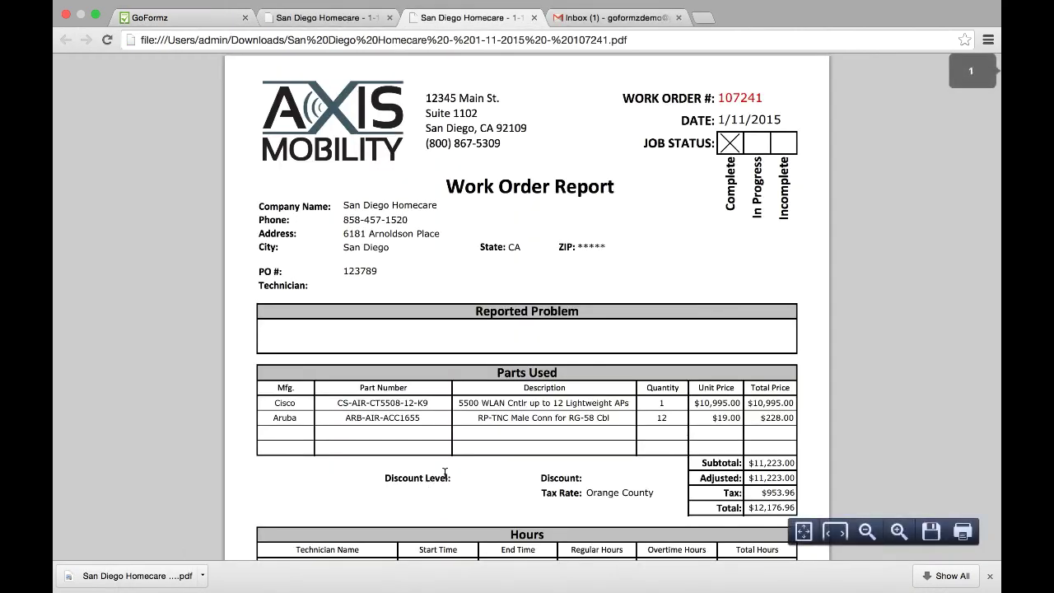
Scroll through the downloaded work order PDF to its Location / Image / Sketch page.
right_click(611, 418)
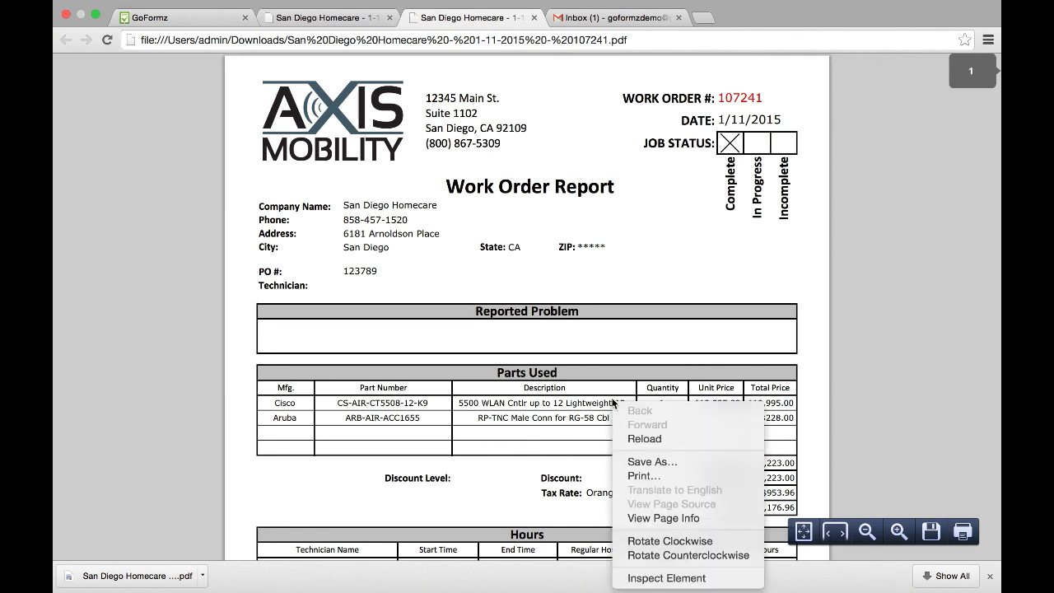
click(613, 328)
scroll(613, 328, down, 10)
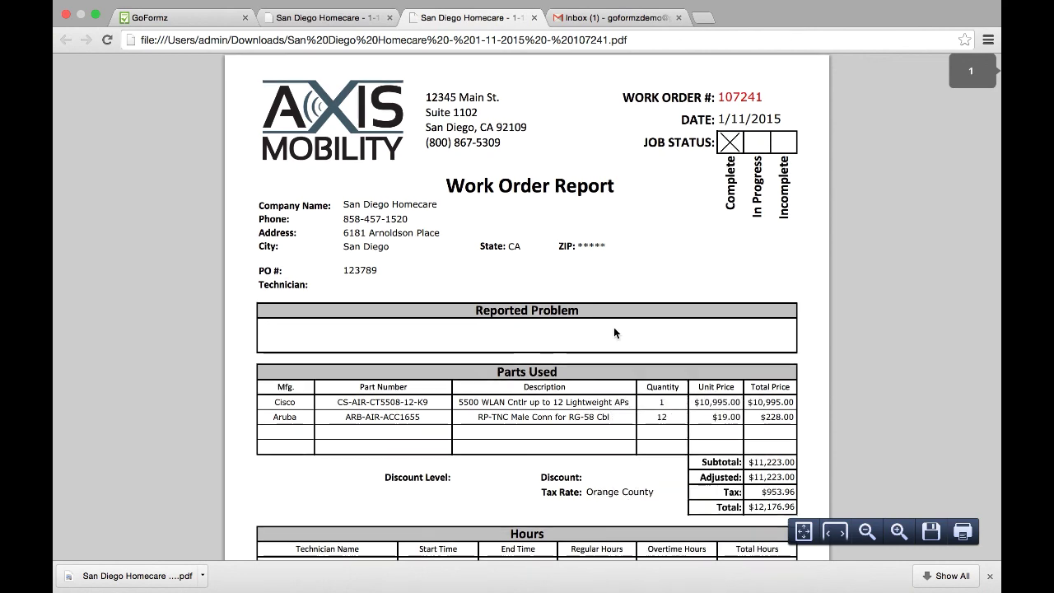
scroll(613, 329, down, 3)
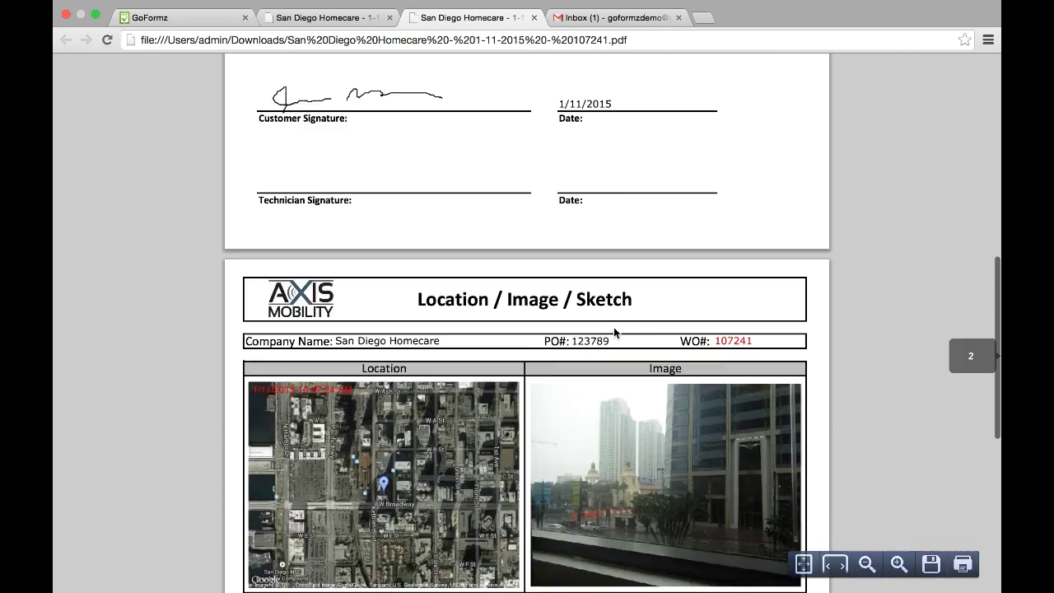
scroll(614, 329, down, 3)
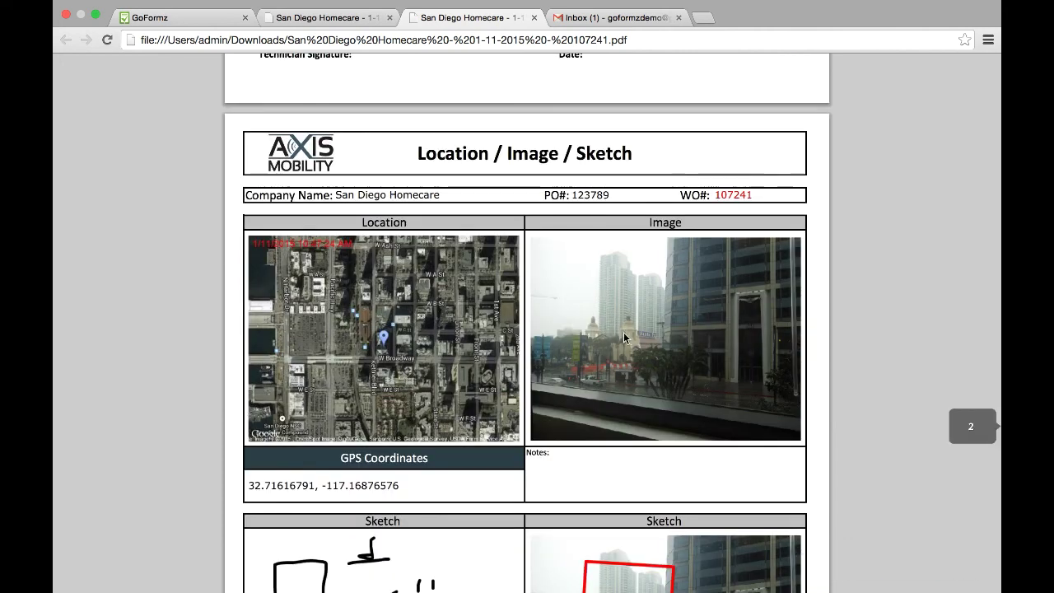
scroll(586, 405, down, 1)
scroll(584, 403, down, 5)
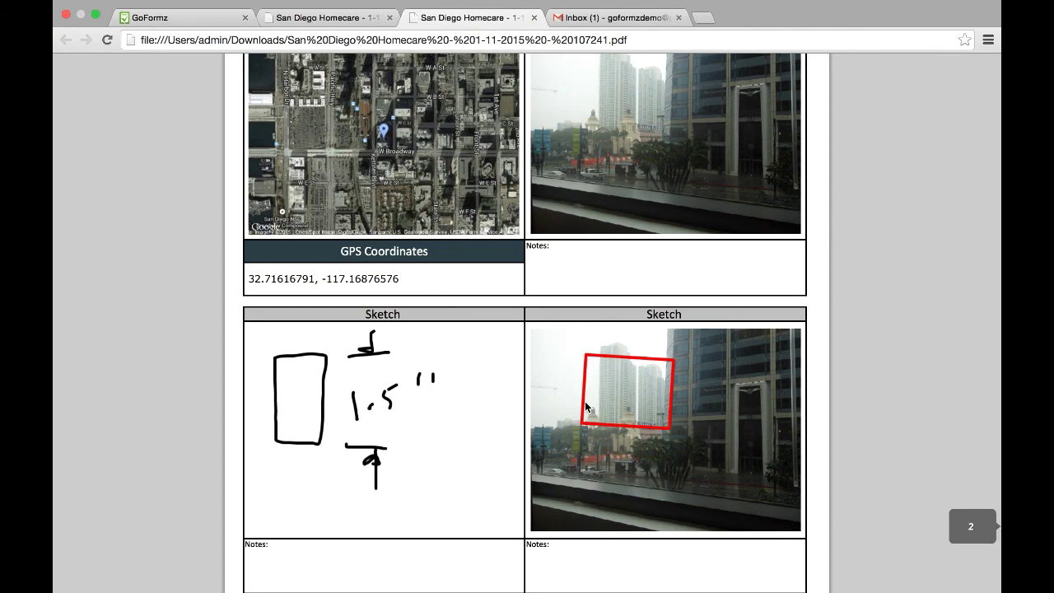
scroll(584, 401, up, 15)
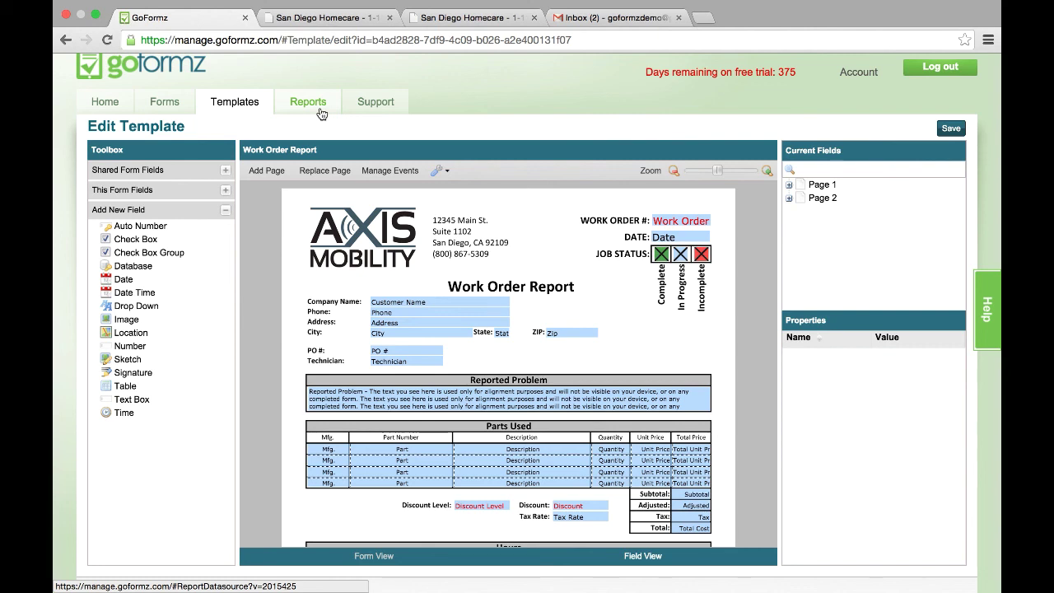
Review the 'Anyone completes a form' email event under Manage Events, save it, then go to Gmail.
click(393, 171)
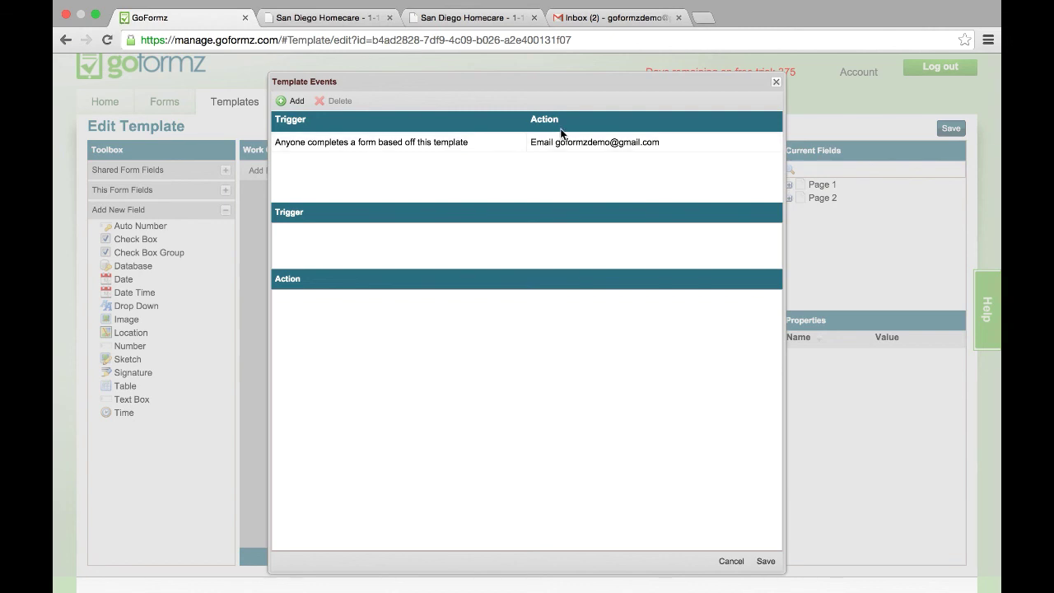
click(437, 144)
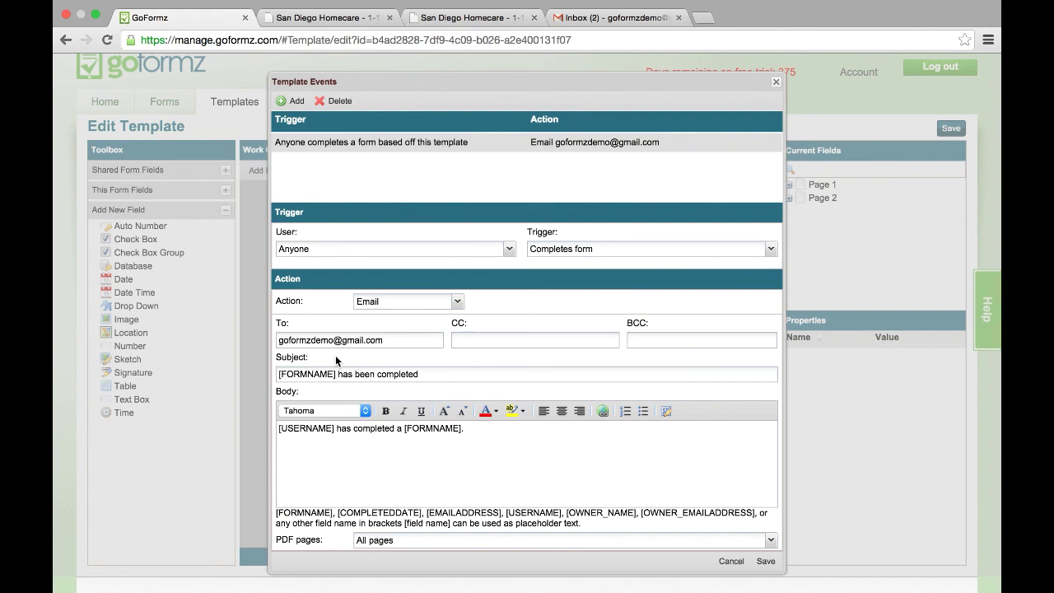
click(765, 561)
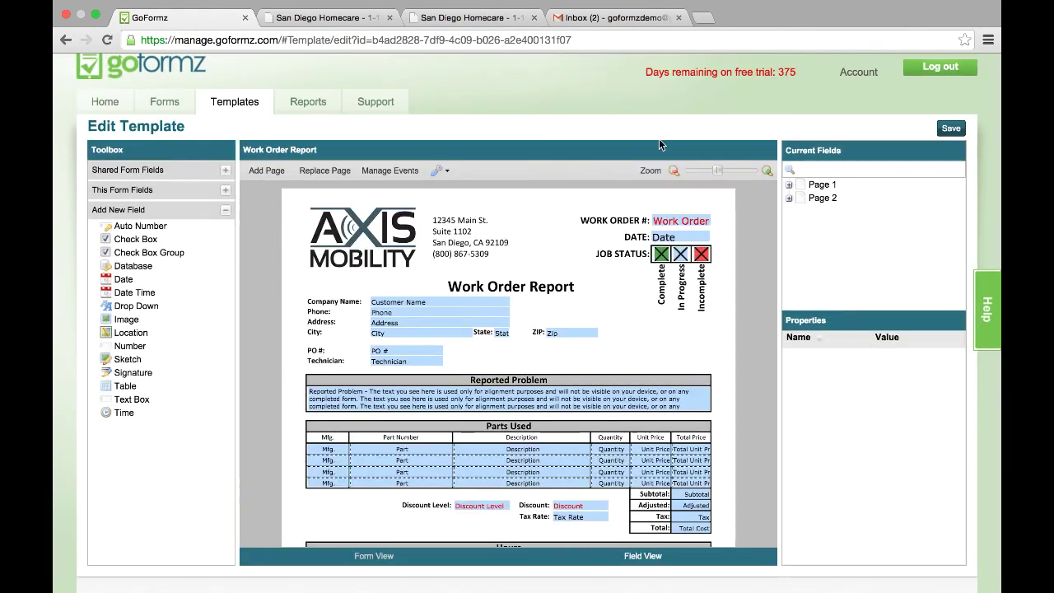
click(581, 18)
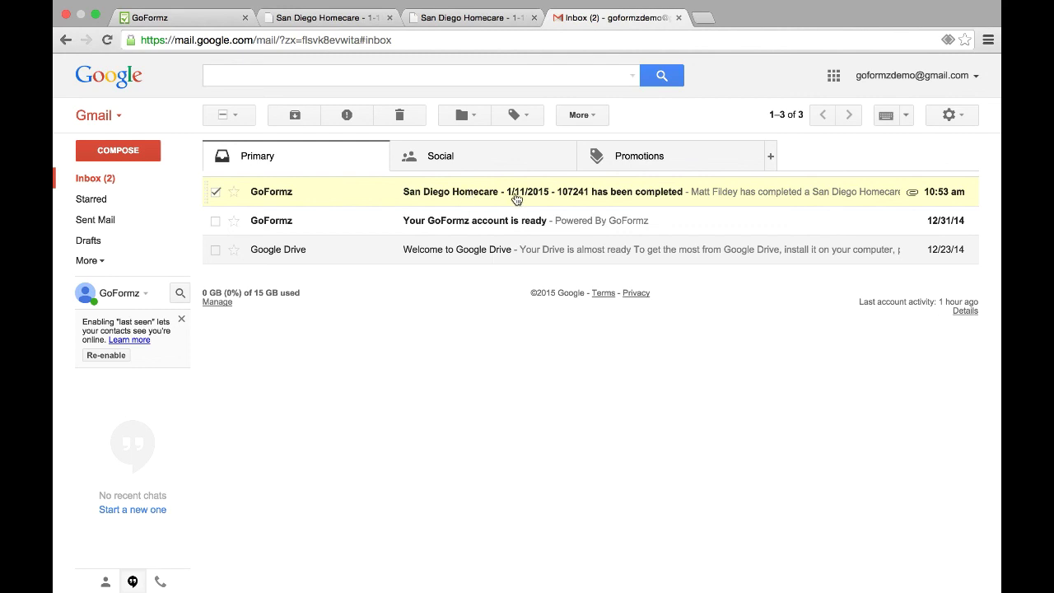
Open GoFormz's 'San Diego Homecare - 1/11/2015 - 107241 has been completed' email at the inbox top.
click(509, 200)
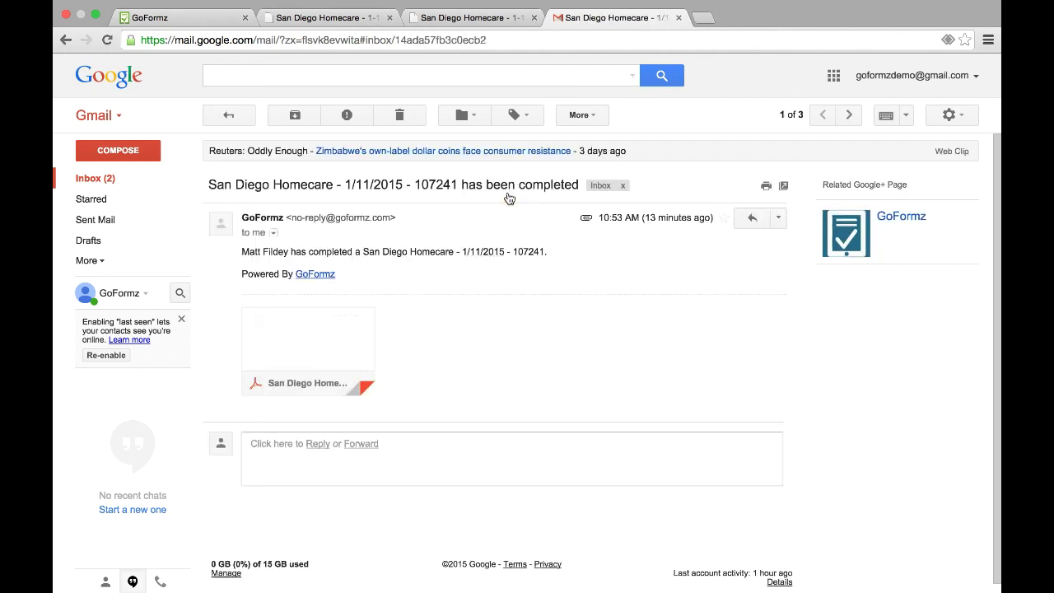